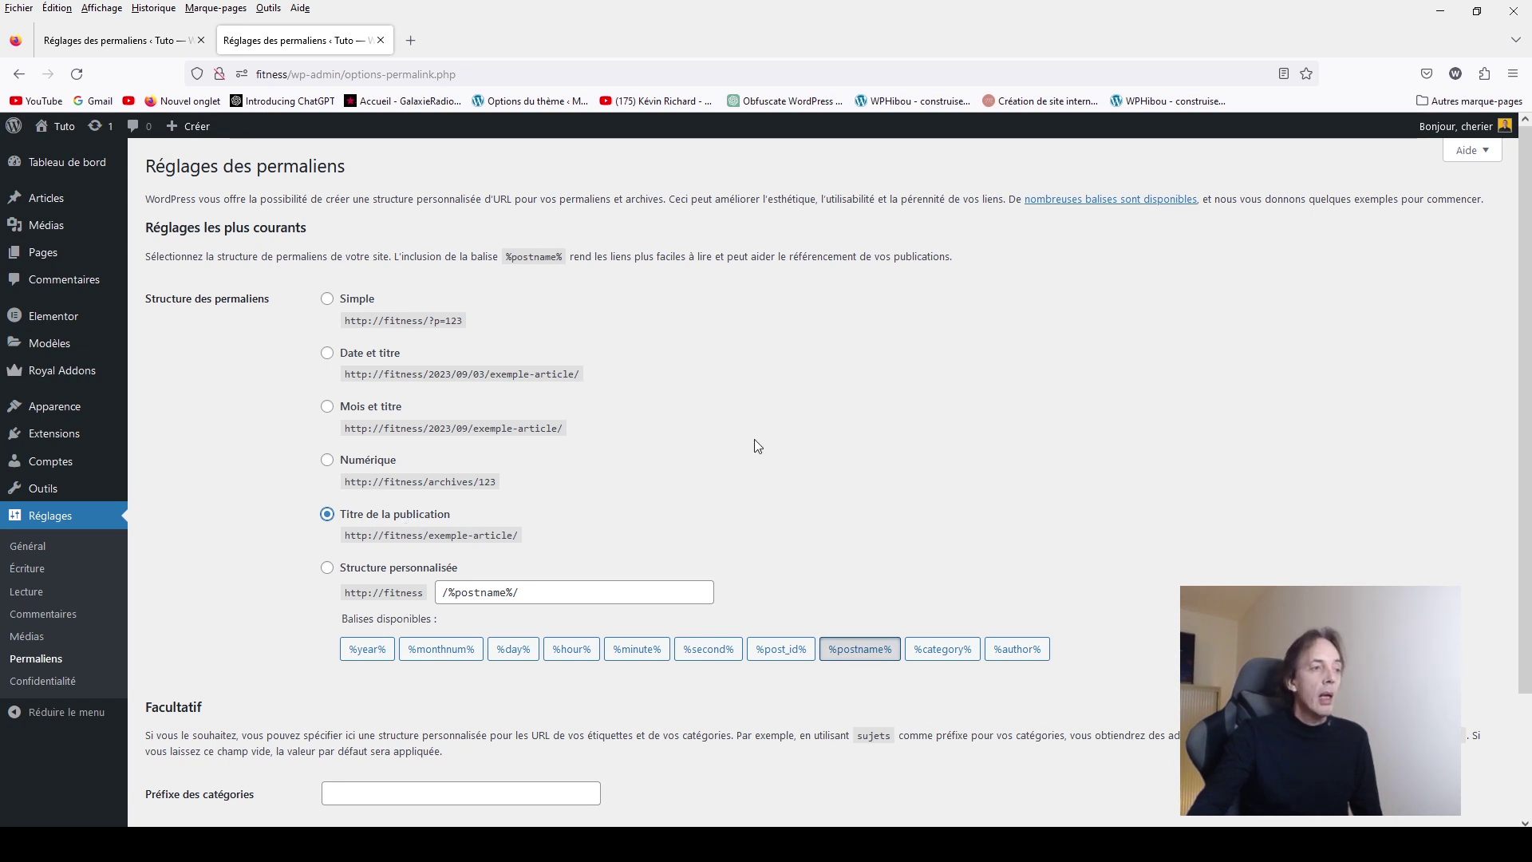
Step: Save the permalink settings with the Titre de la publication structure and view the article "mon article" on the site
scroll(756, 444, down, 3)
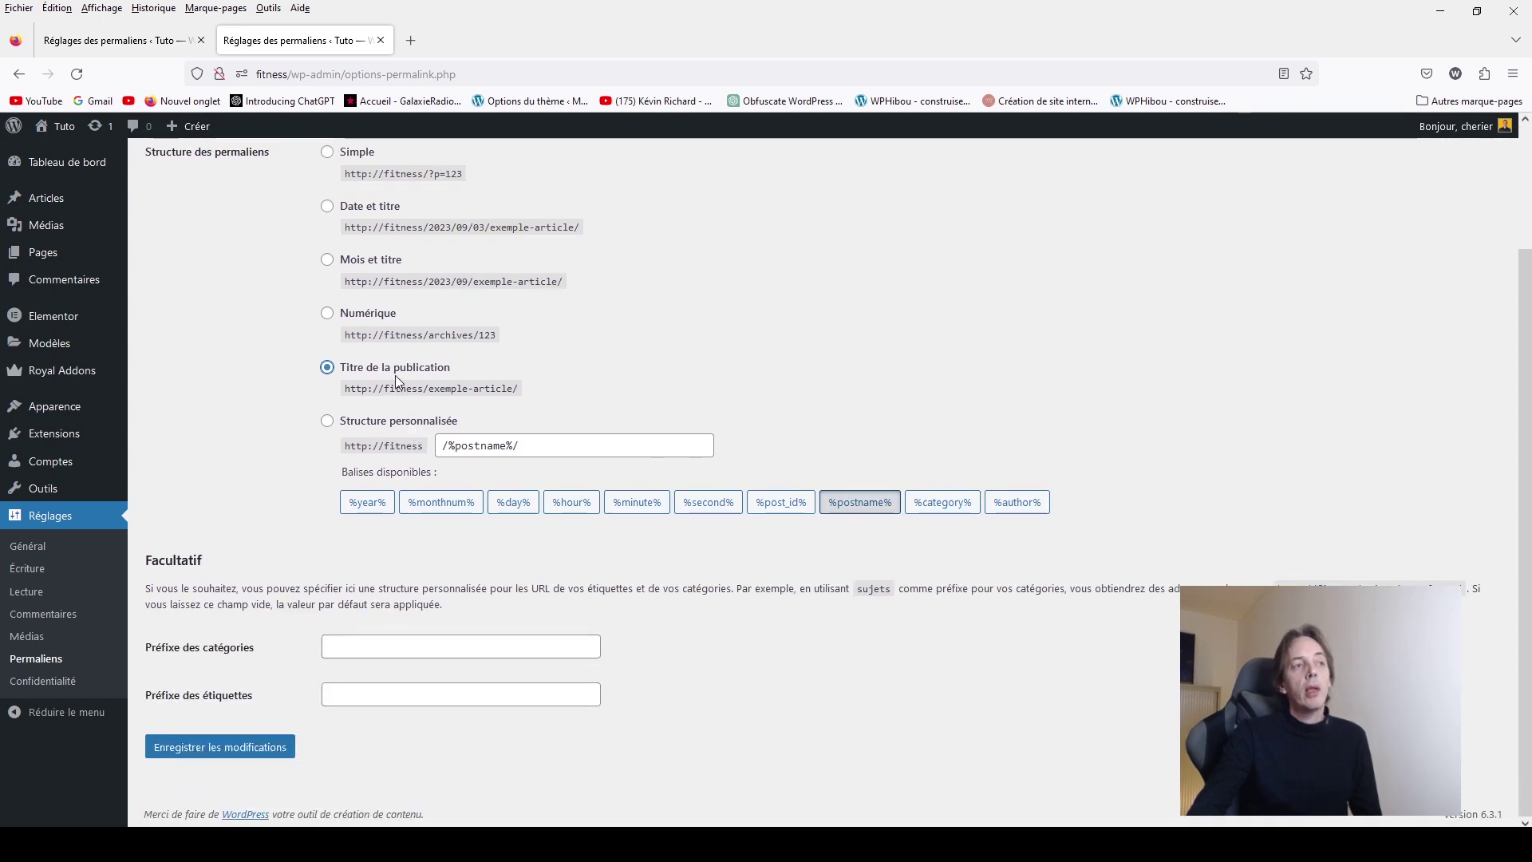
click(205, 743)
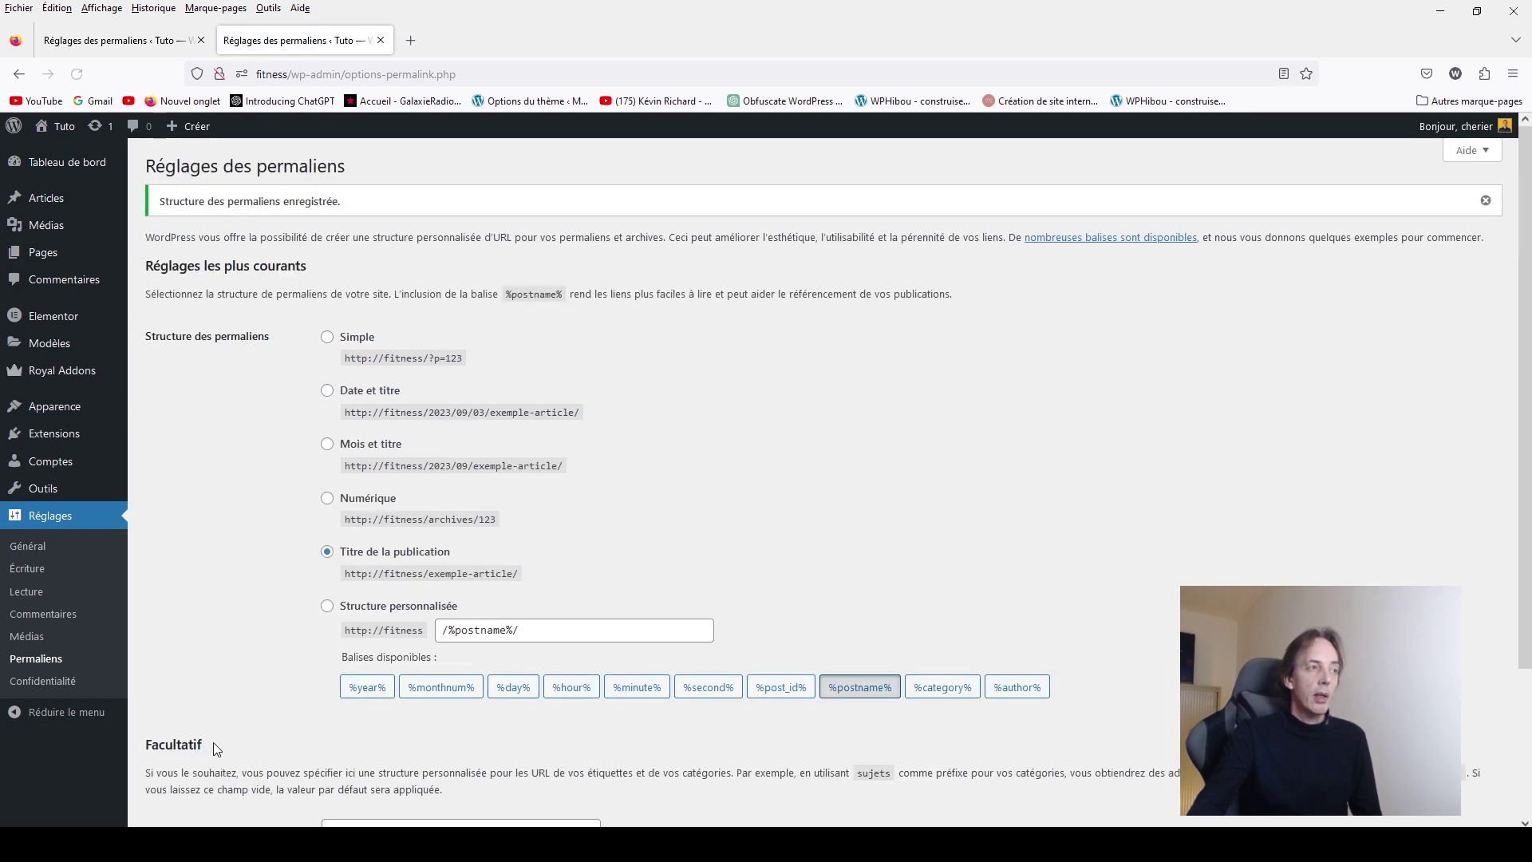
click(66, 203)
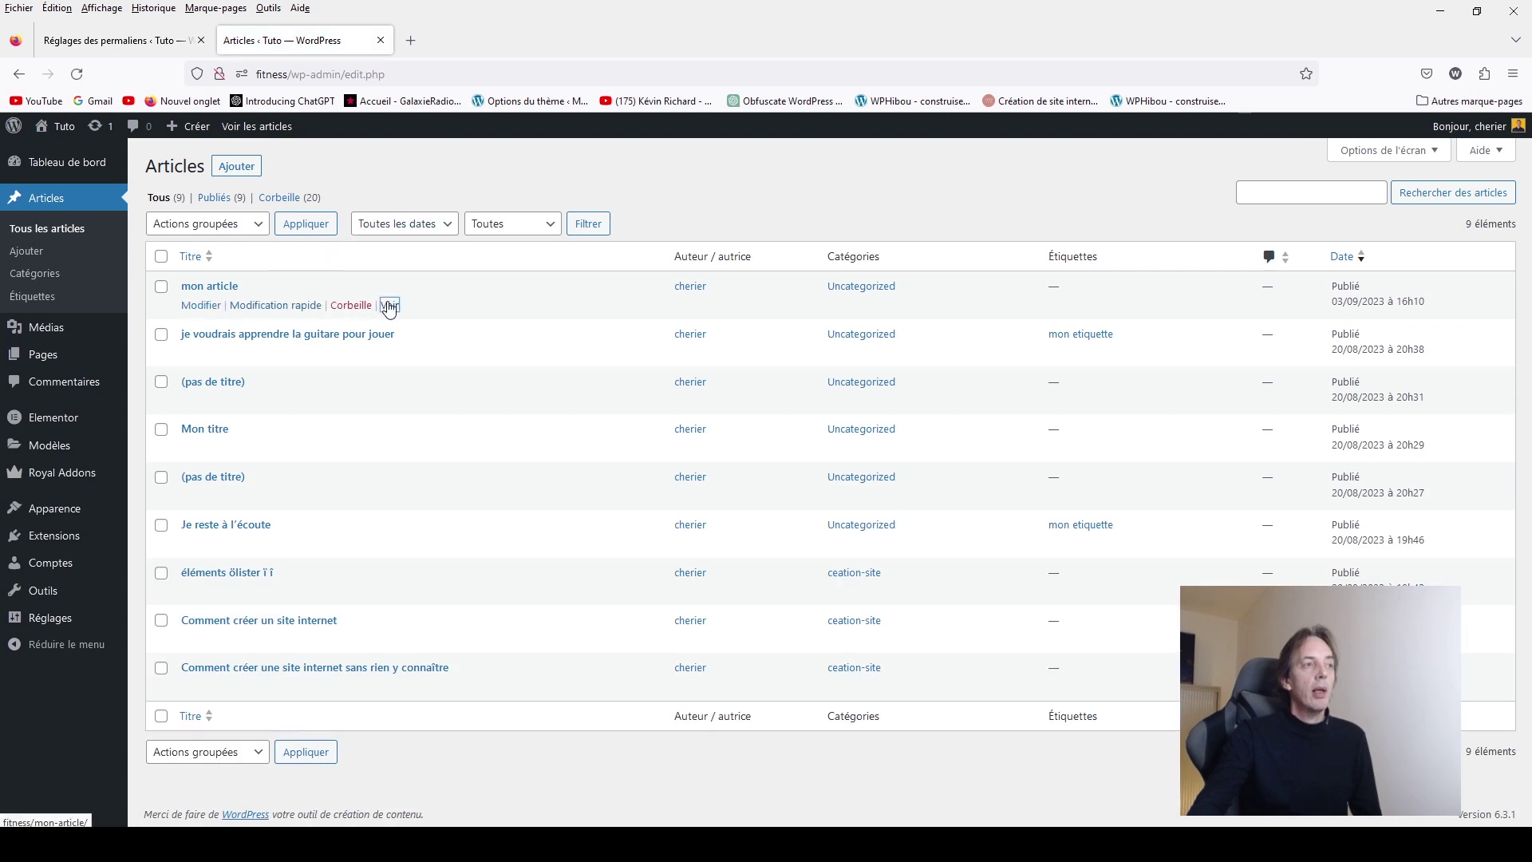
click(389, 305)
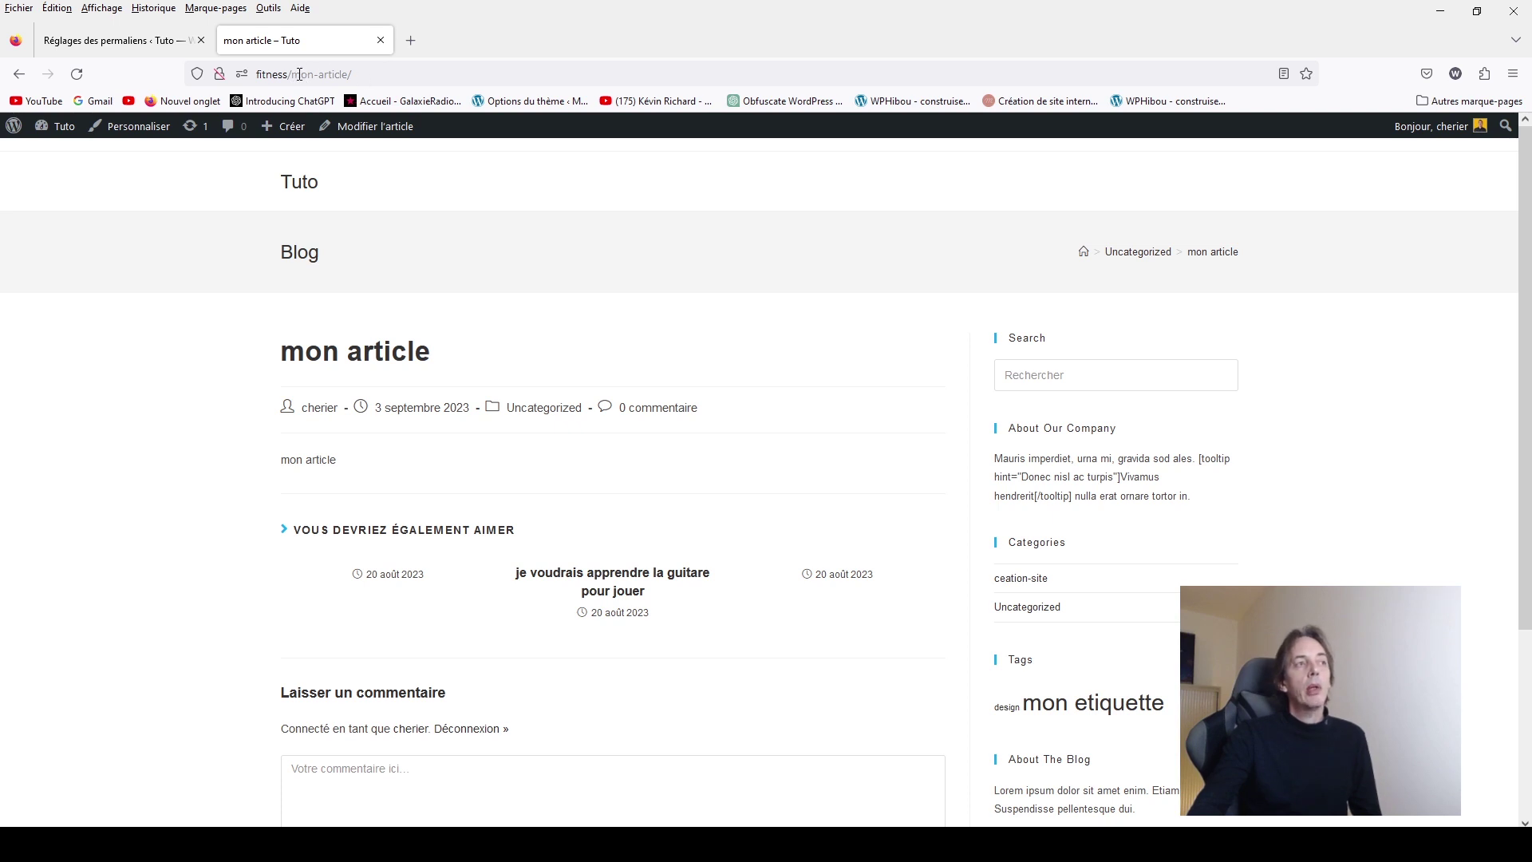
Step: In the permalink settings, set the custom structure to /%category%/%postname%/ and save the changes
click(132, 40)
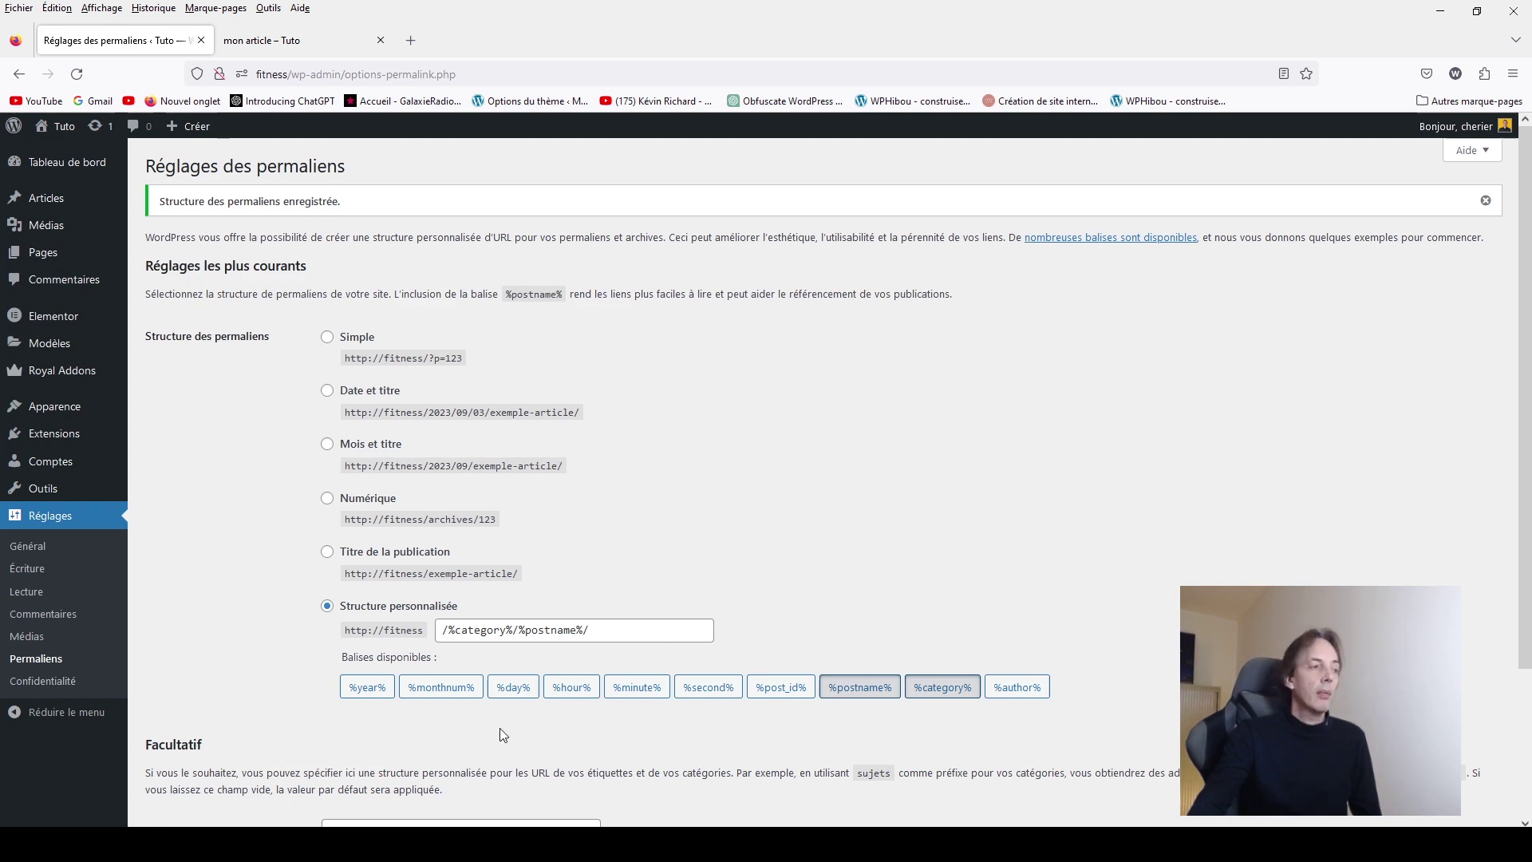
click(53, 665)
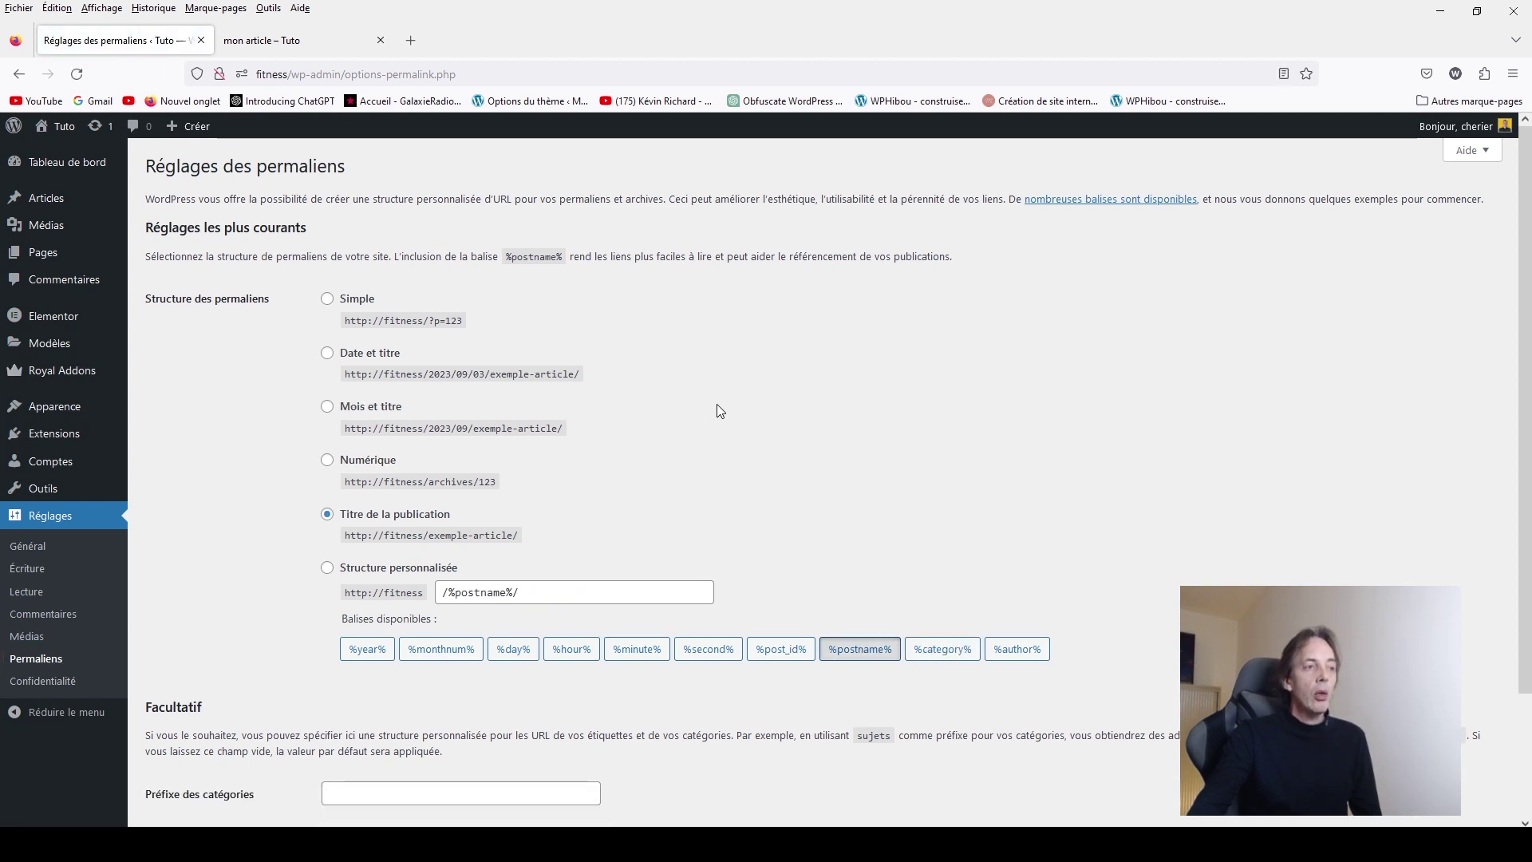
scroll(716, 404, down, 2)
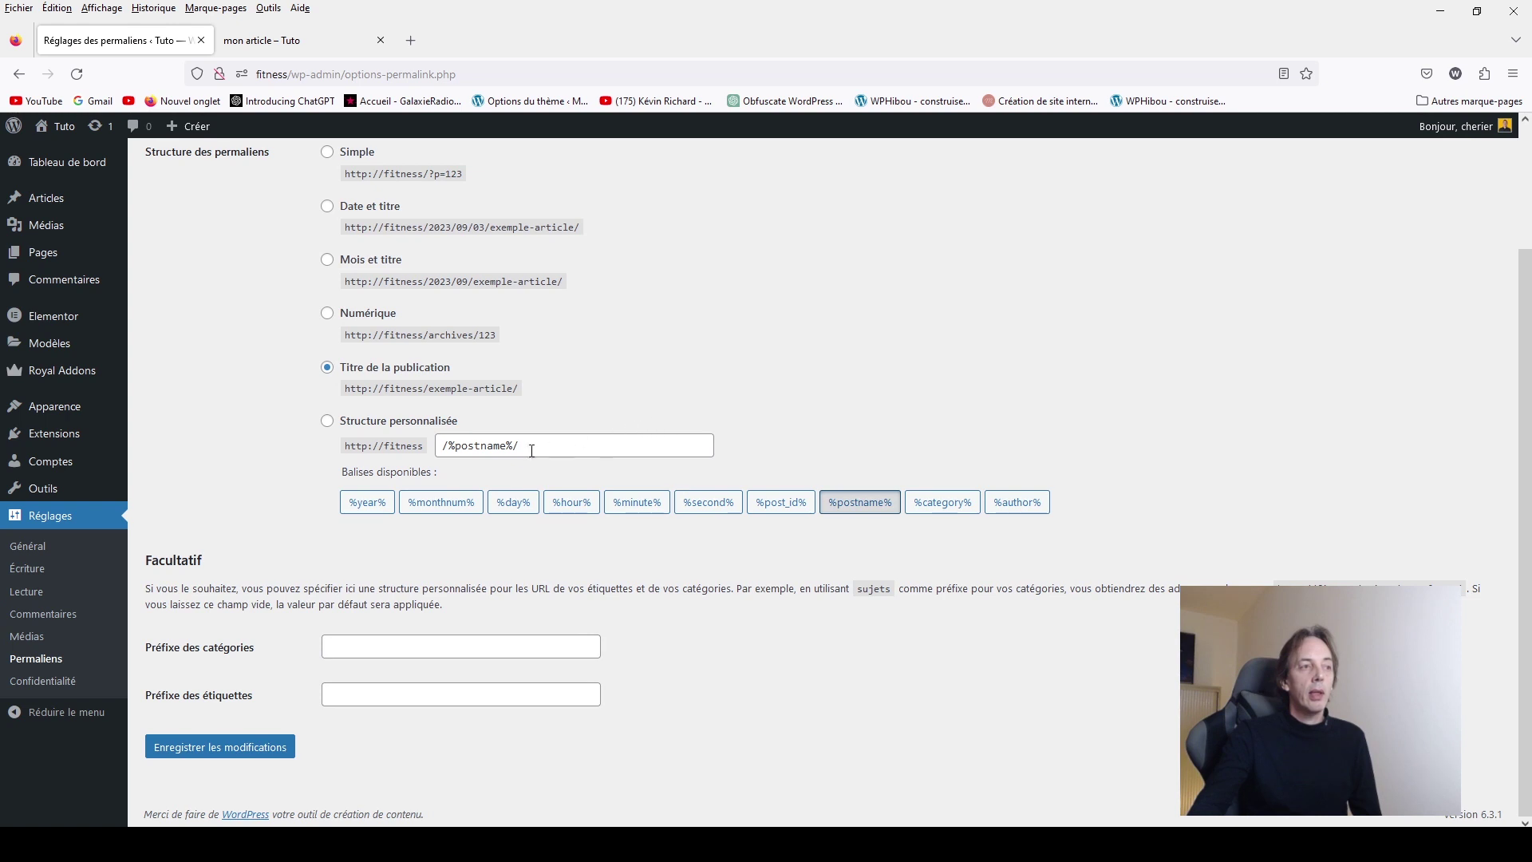
click(329, 422)
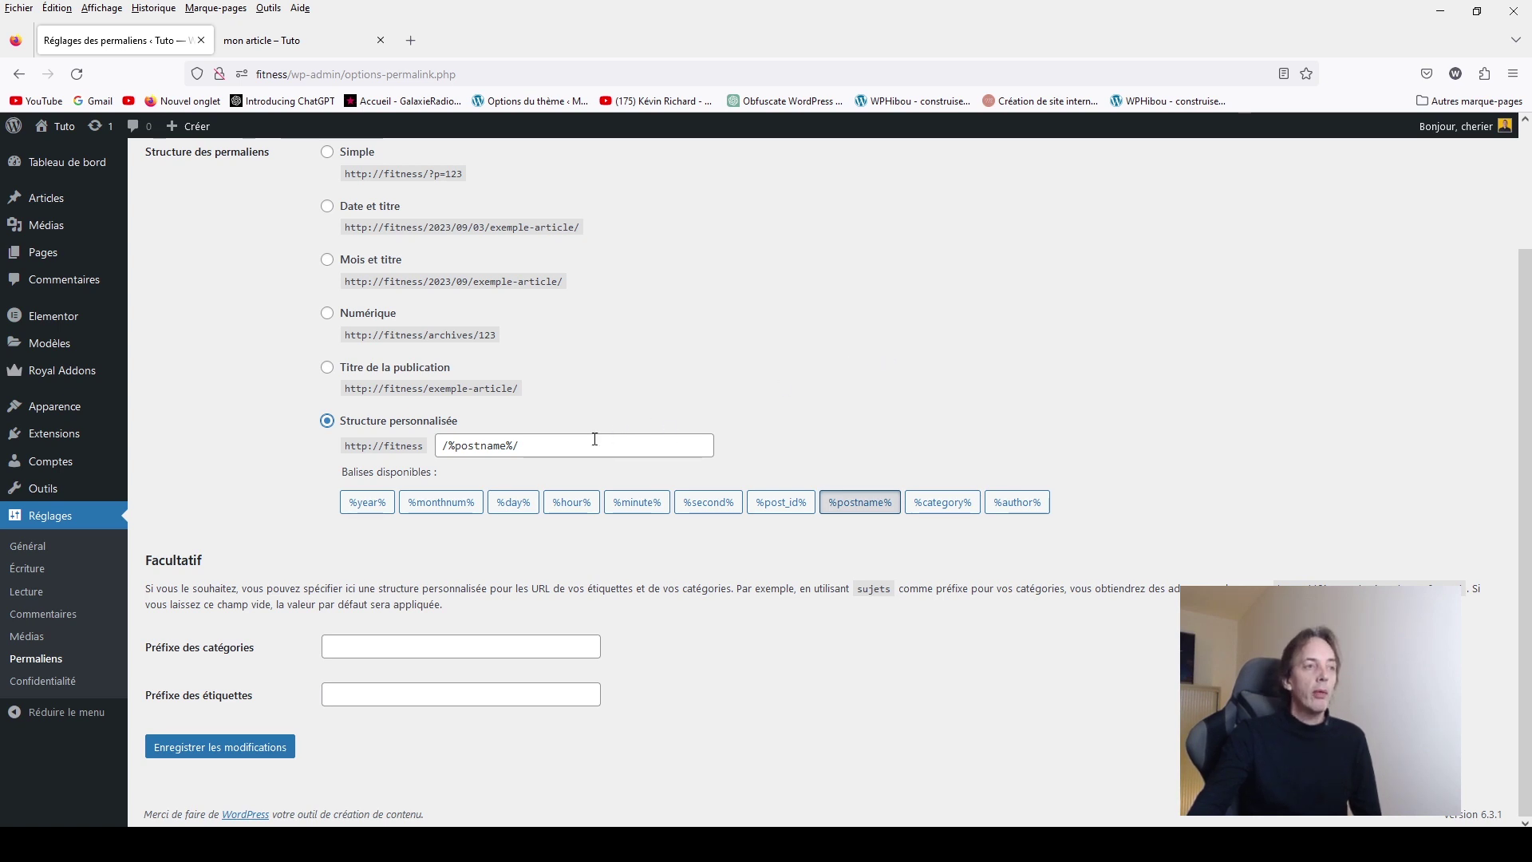
drag(586, 443, 443, 441)
key(BackSpace)
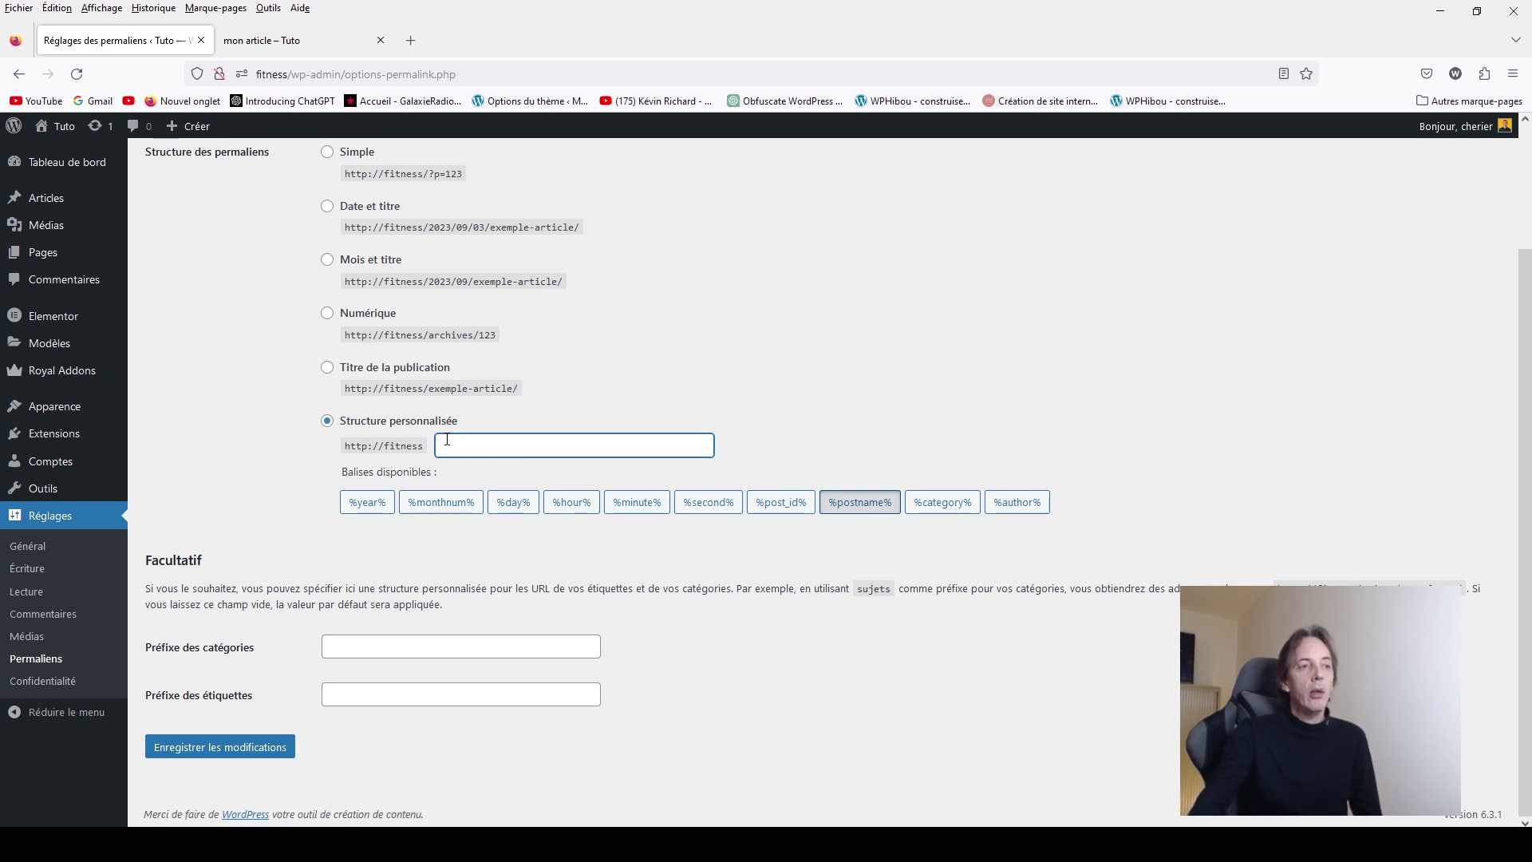
click(940, 513)
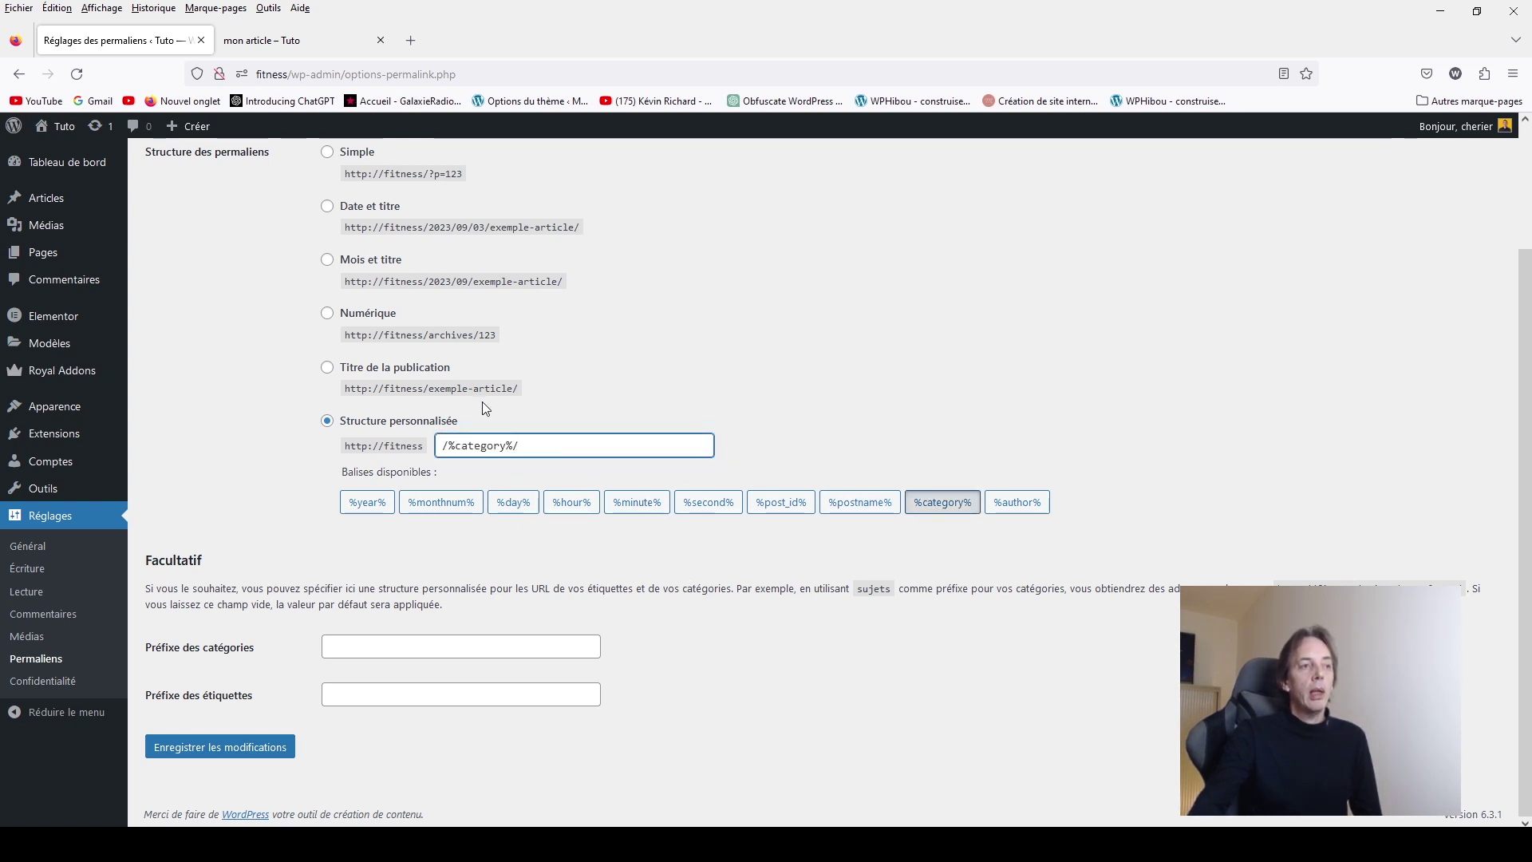
click(869, 513)
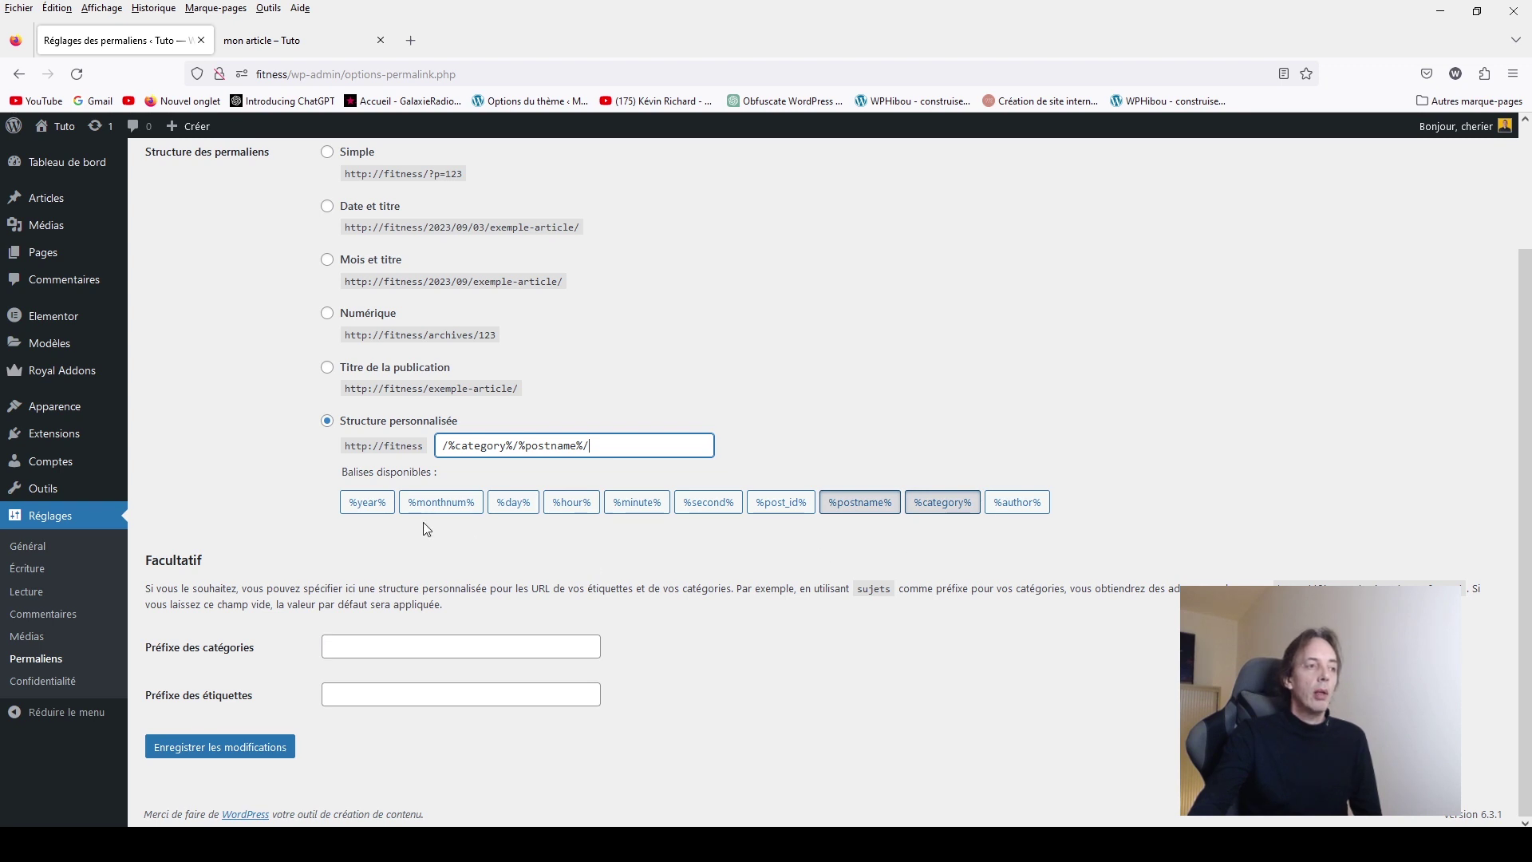
click(235, 748)
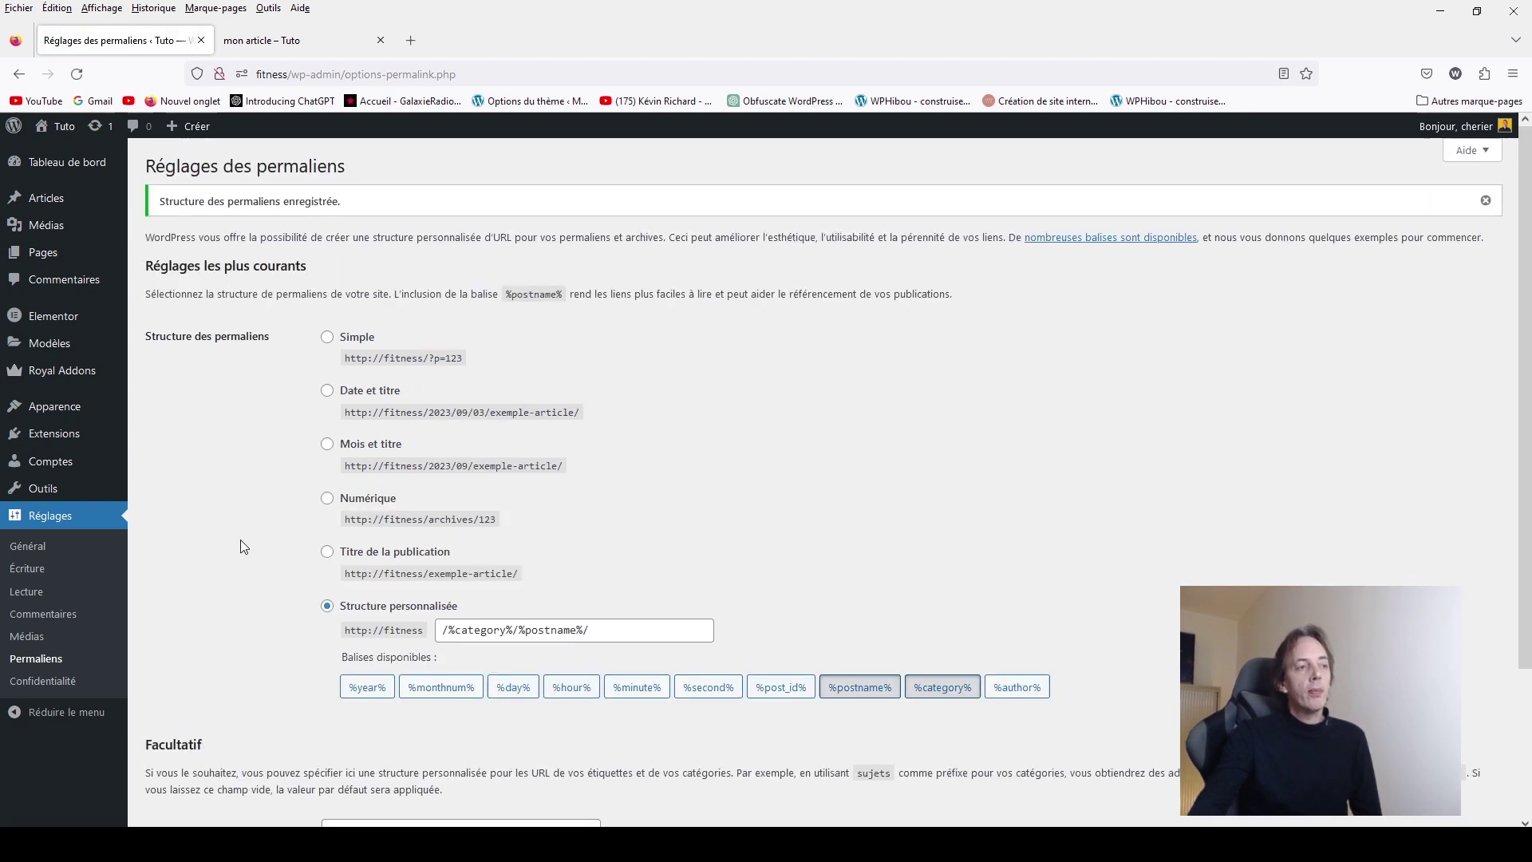
Step: Change the category of the article "mon article" from Uncategorized to Photography and update the article
click(56, 198)
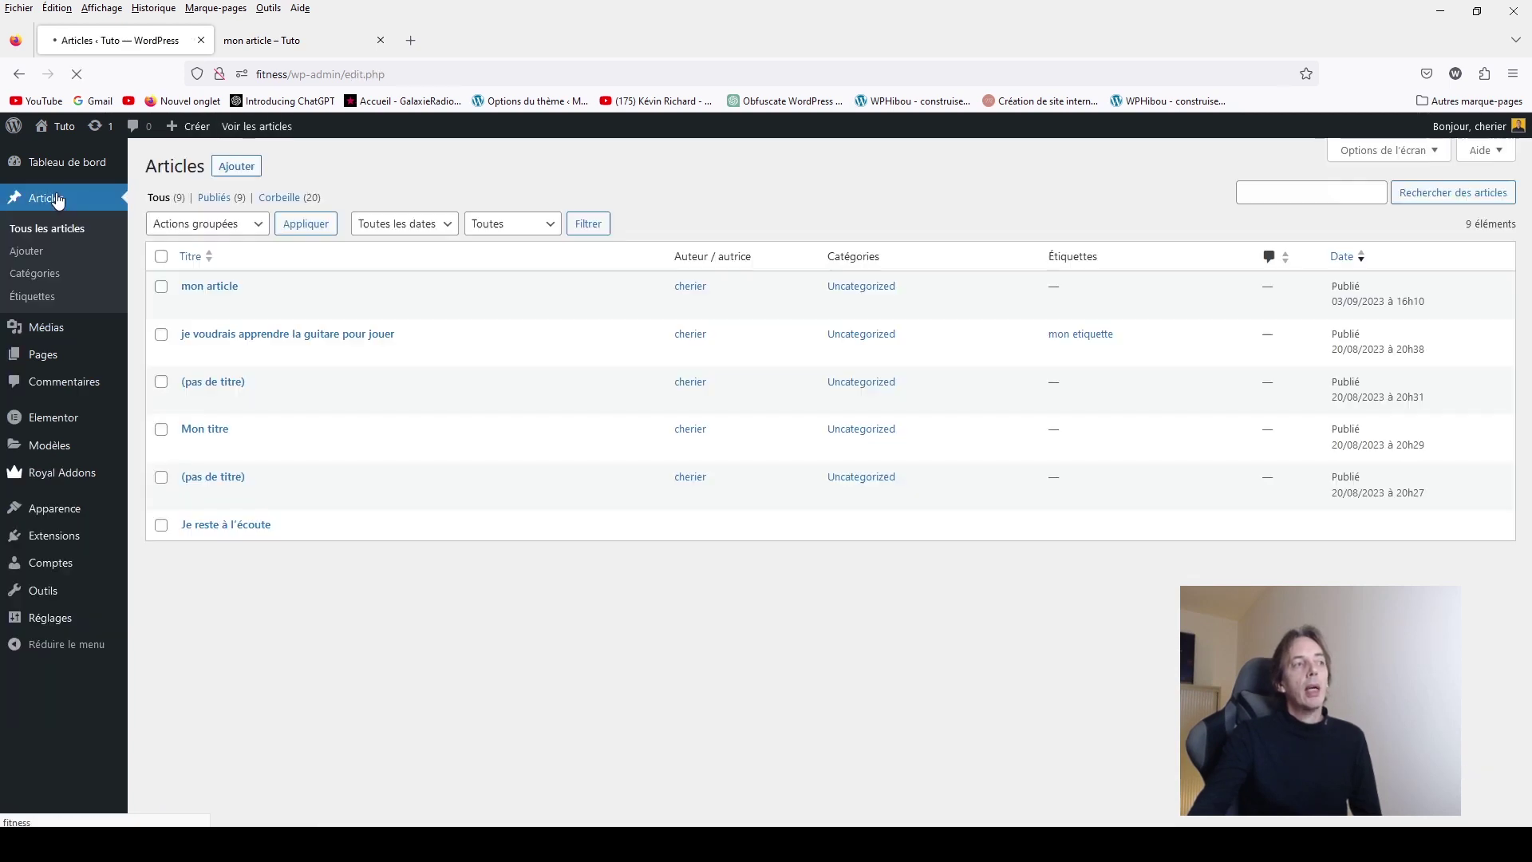
click(211, 289)
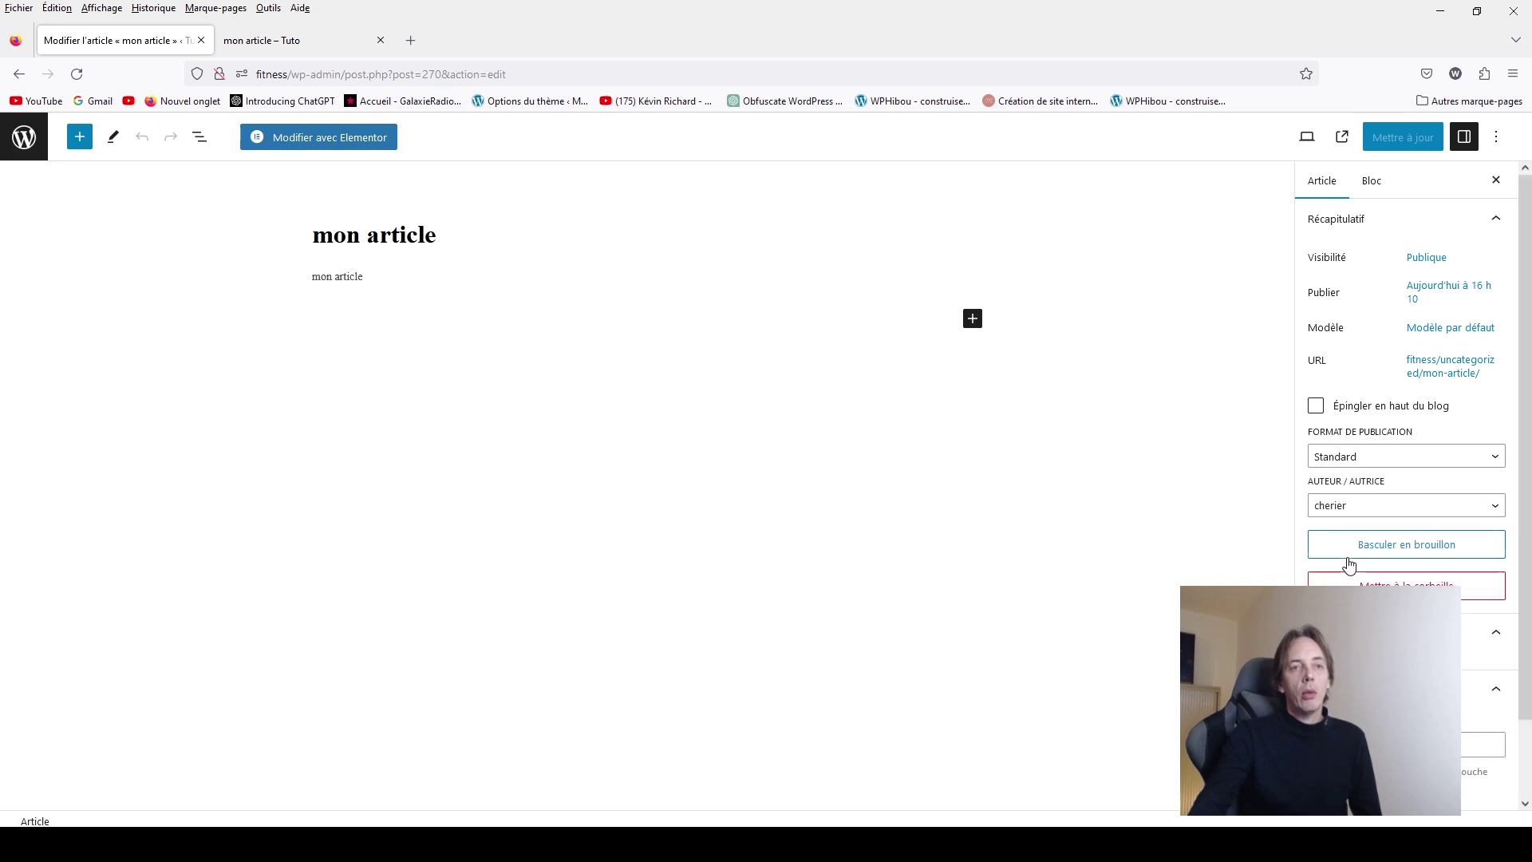
scroll(1349, 565, down, 3)
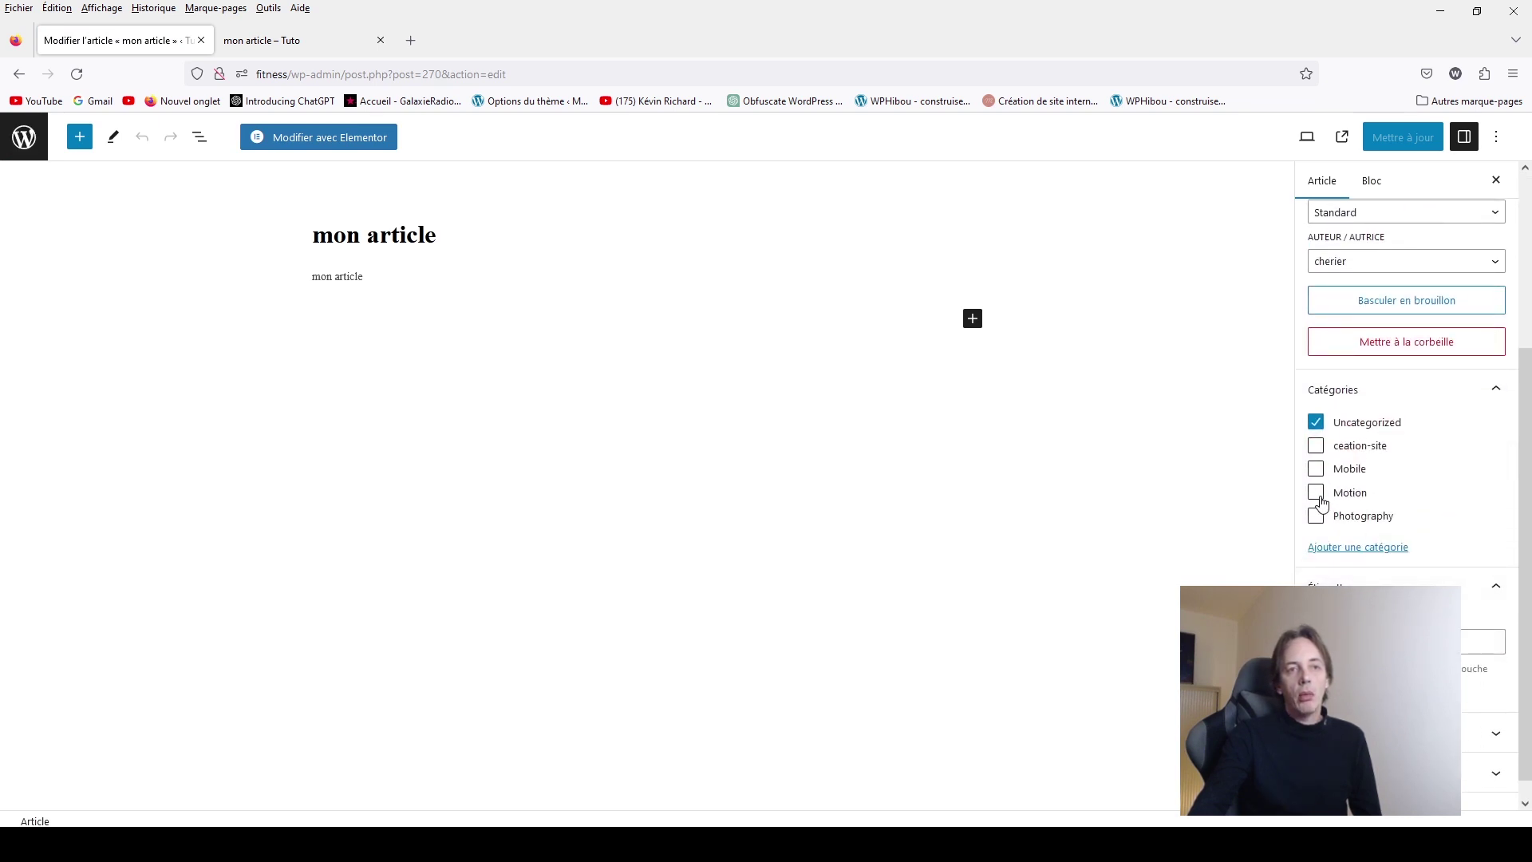
click(1316, 515)
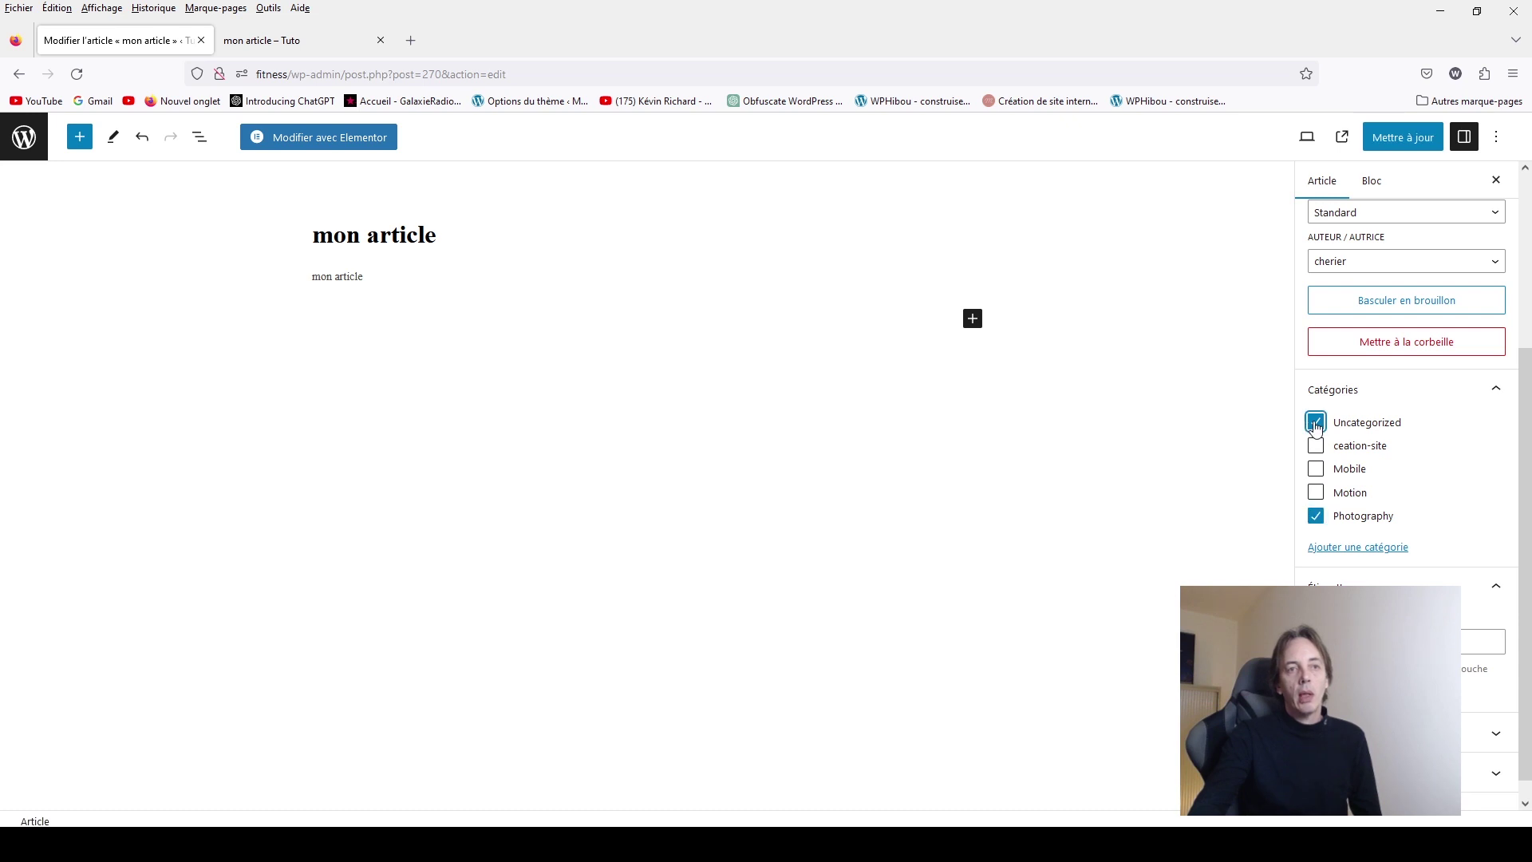
click(1316, 429)
click(1398, 144)
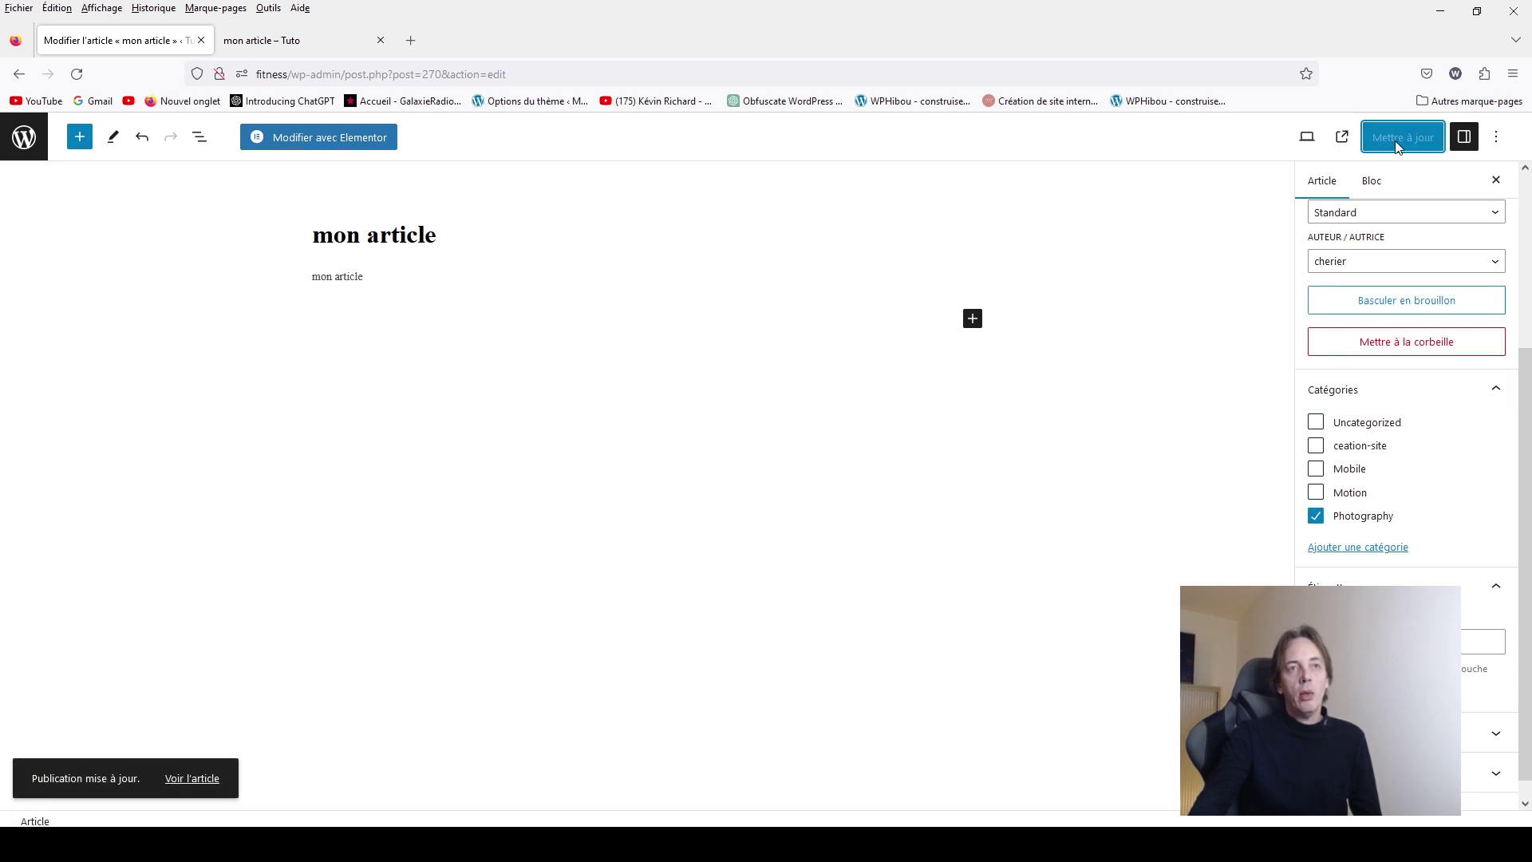
Step: View the updated article on the site and examine its URL
click(1347, 137)
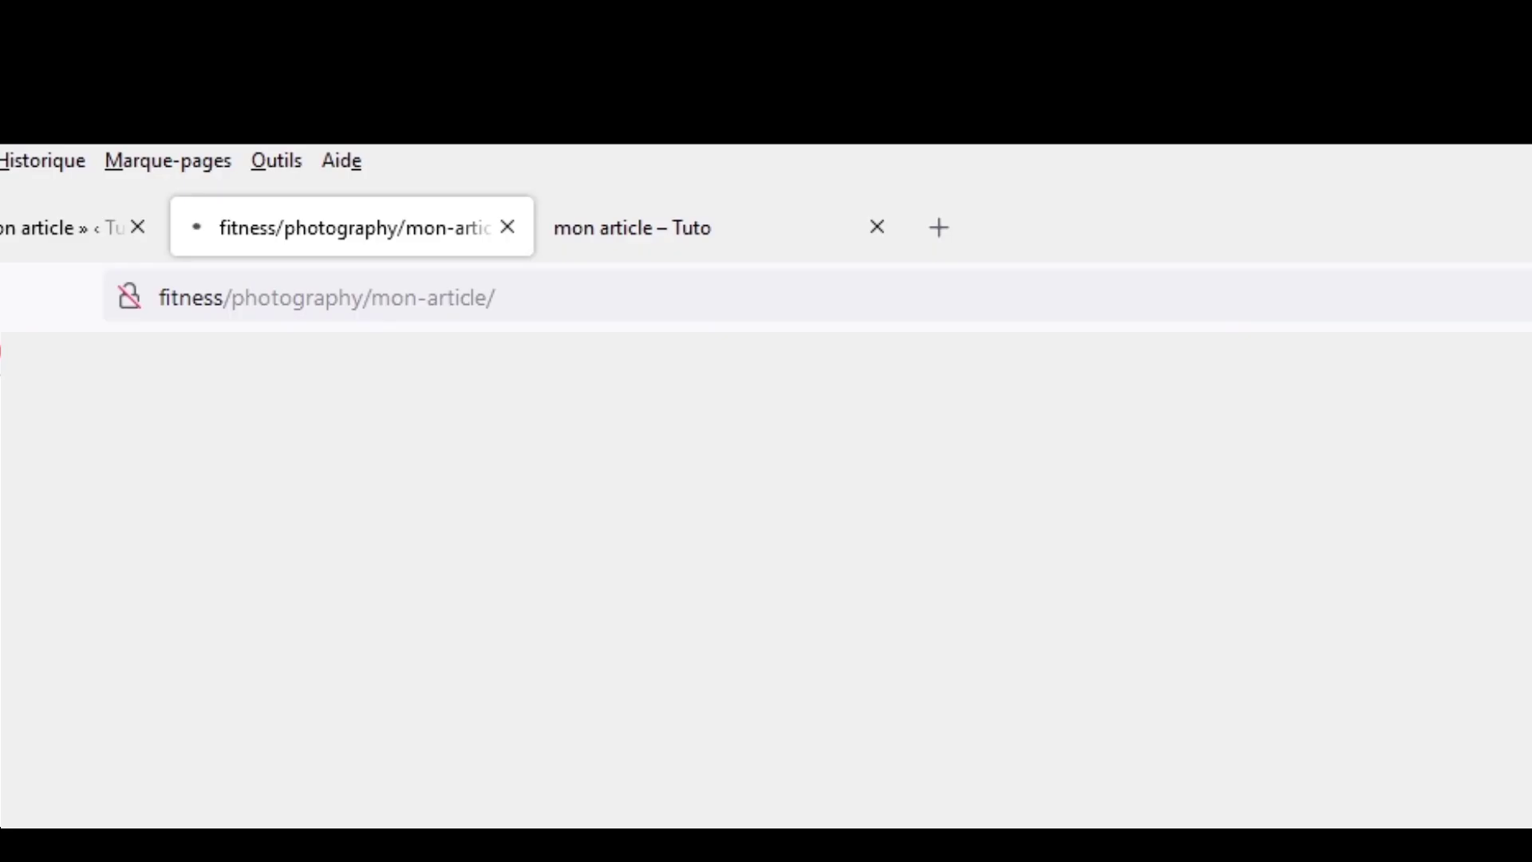
click(335, 298)
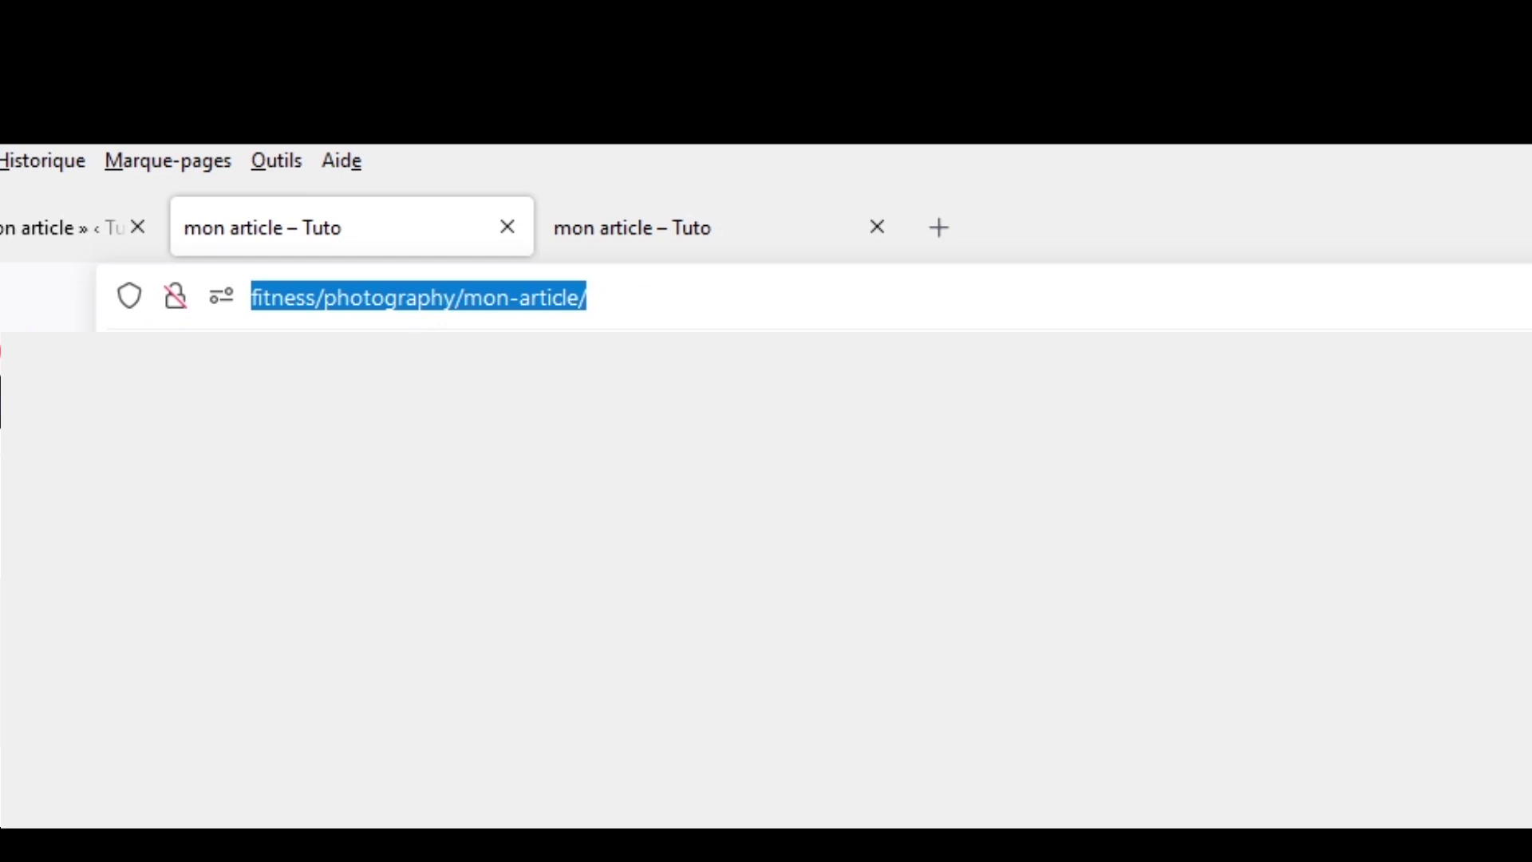
key(Escape)
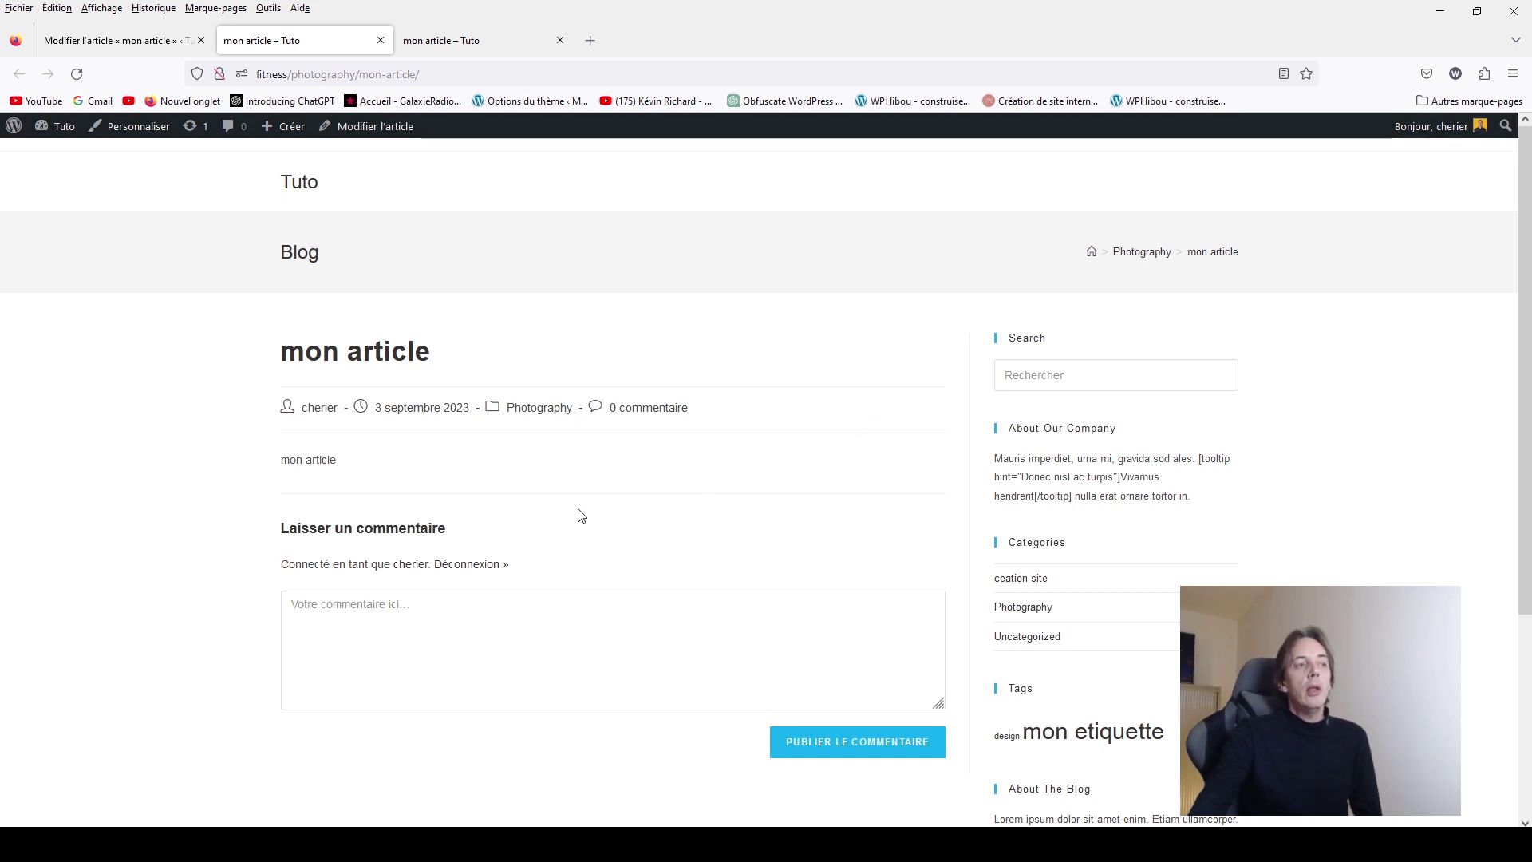
Step: Open the article's Photography category archive and examine the prefix in its URL
click(547, 411)
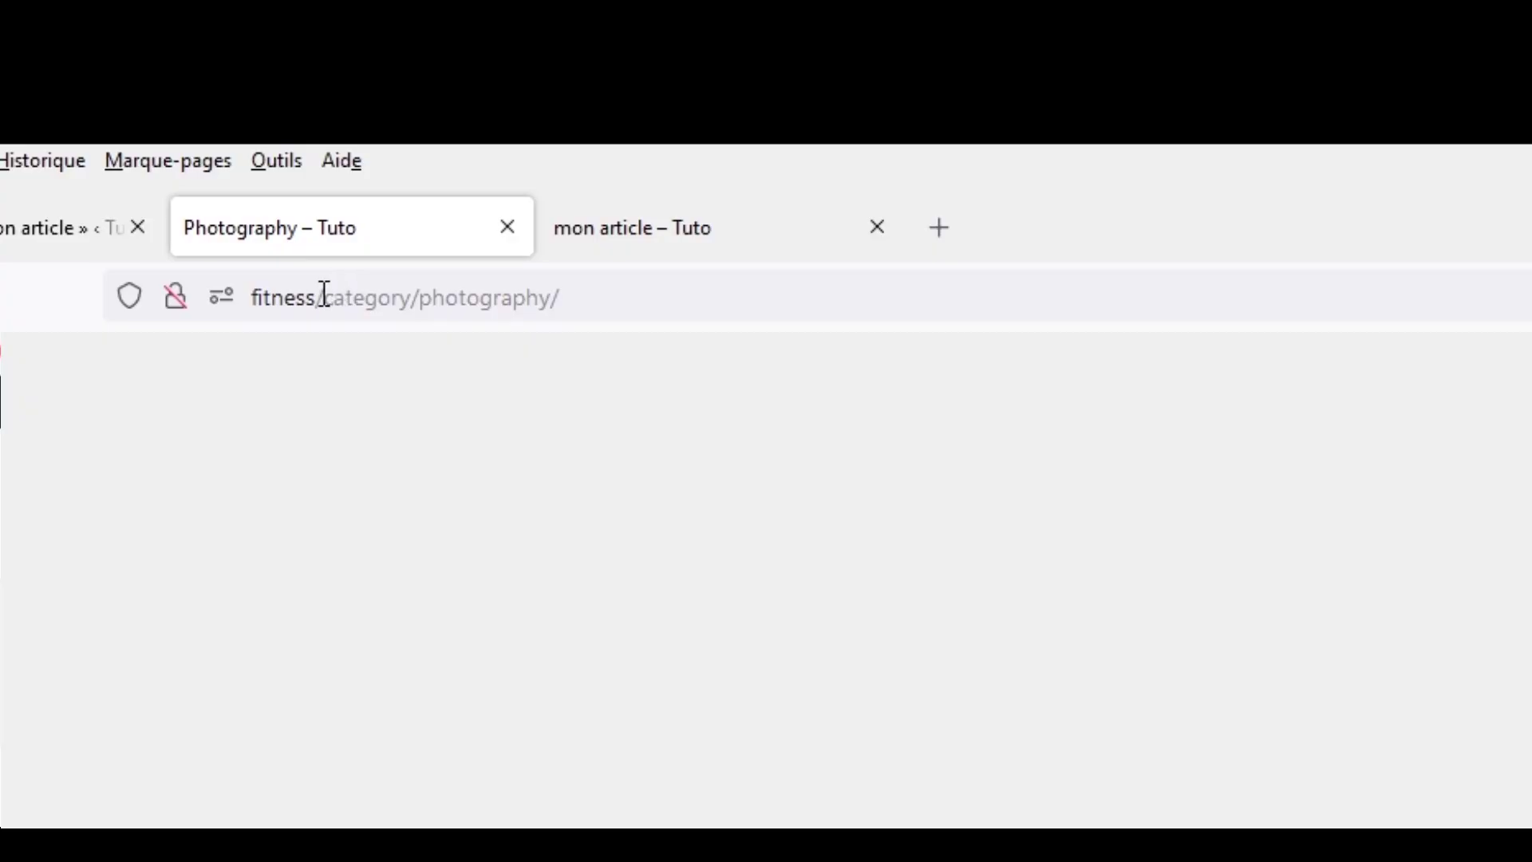
drag(290, 74, 342, 67)
drag(428, 284, 419, 284)
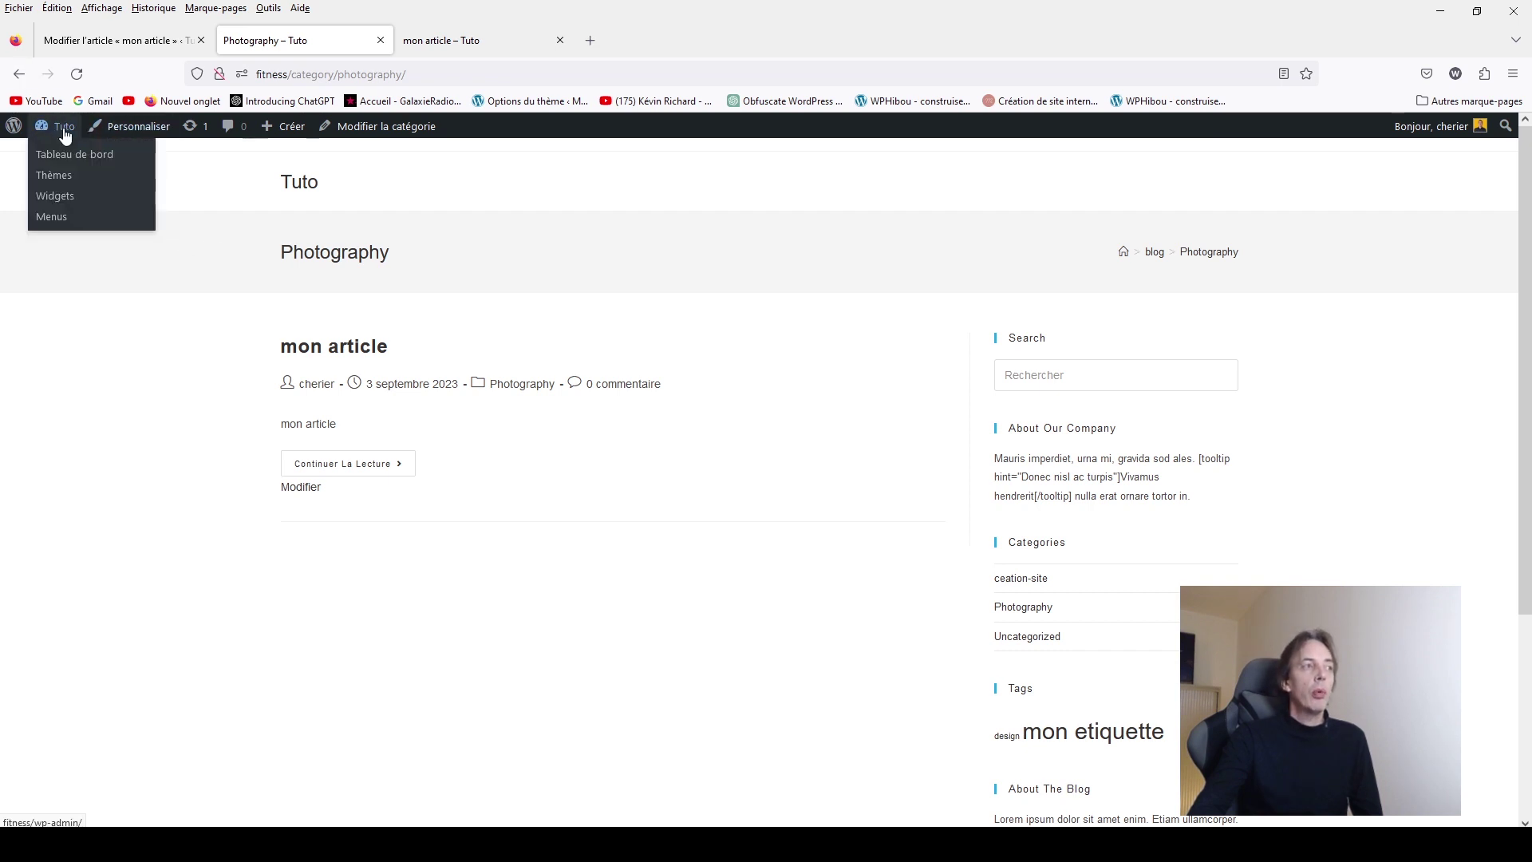
Step: In the permalink settings, set the category prefix to "categorie" and save the changes
click(69, 154)
mouse_move(54, 575)
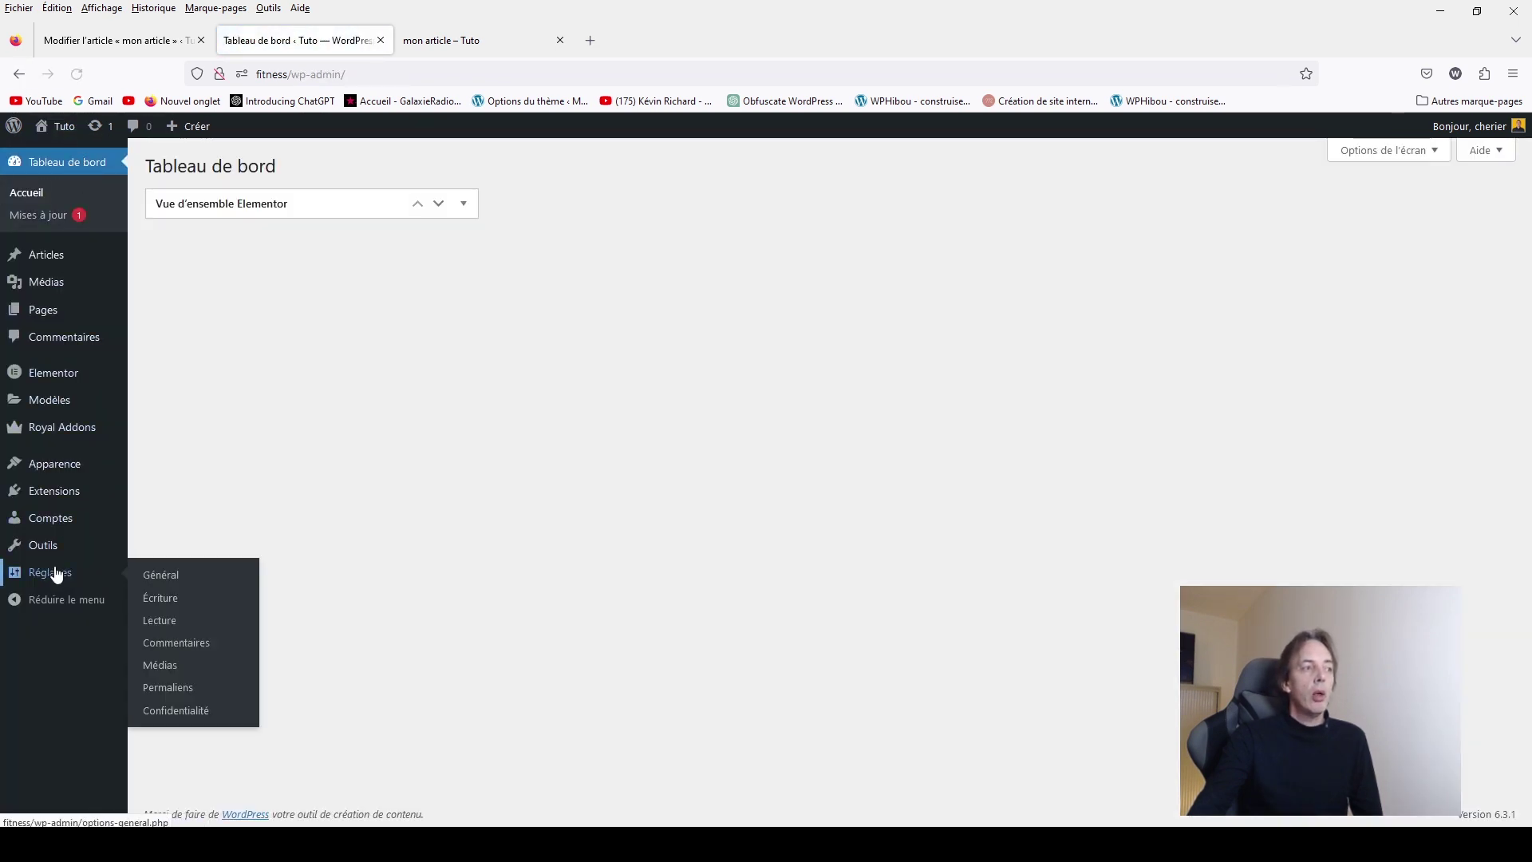
click(169, 687)
scroll(511, 554, down, 2)
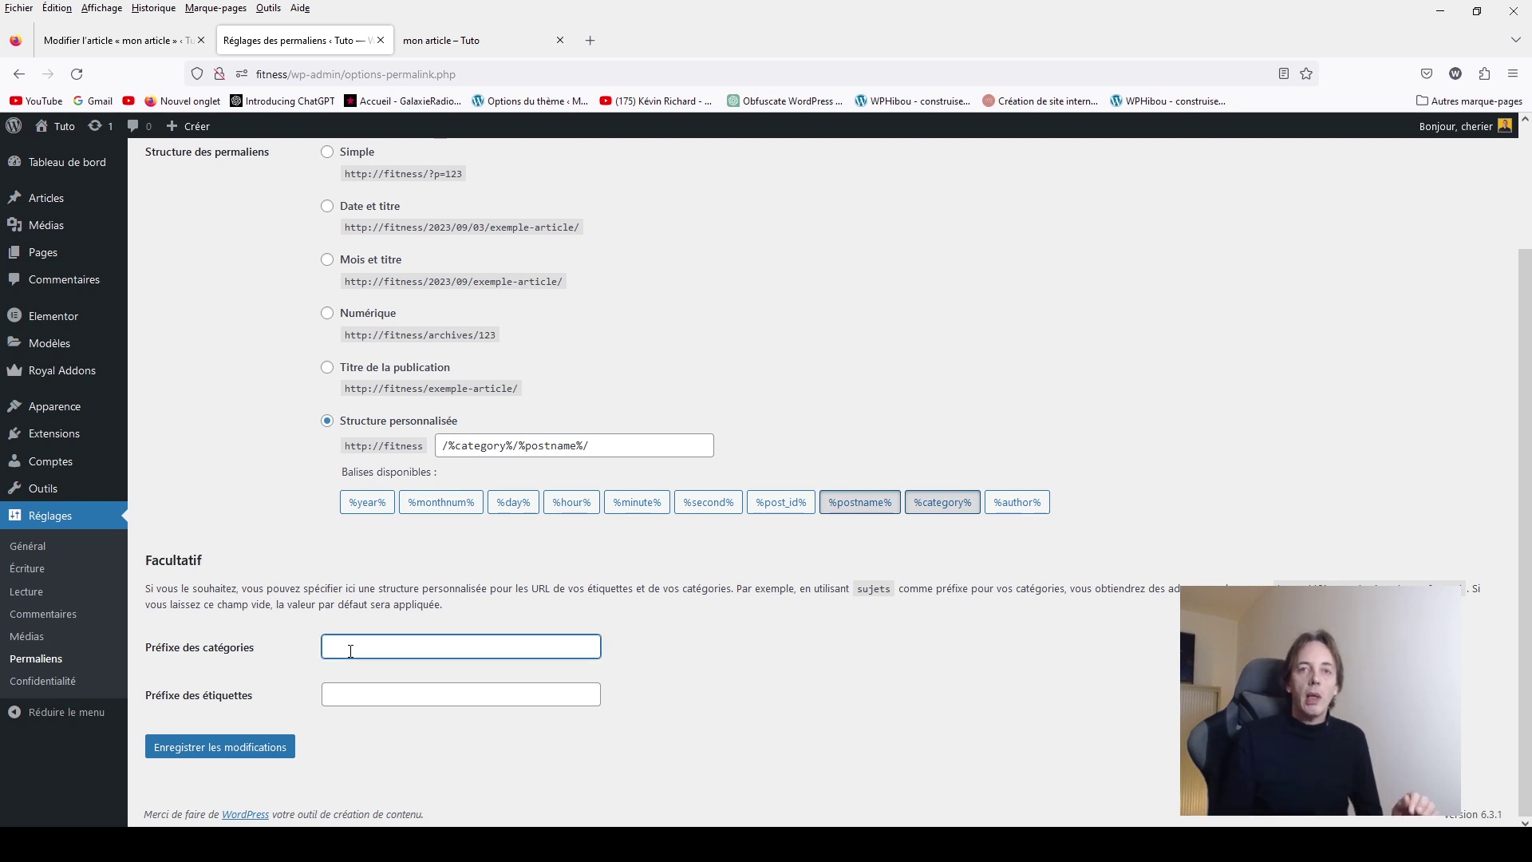
click(351, 651)
text(cat)
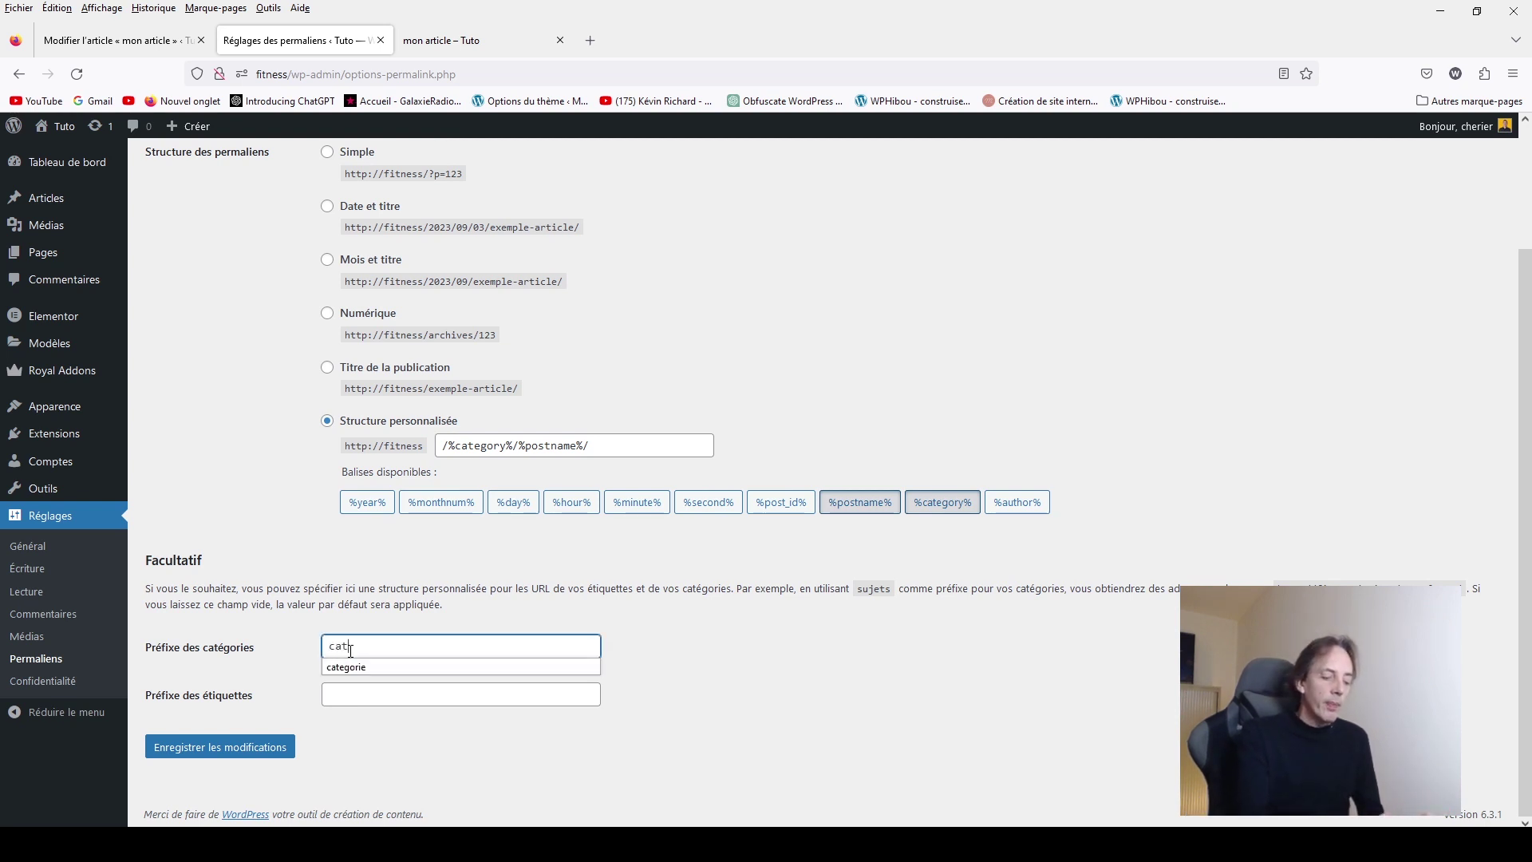
text(gorie)
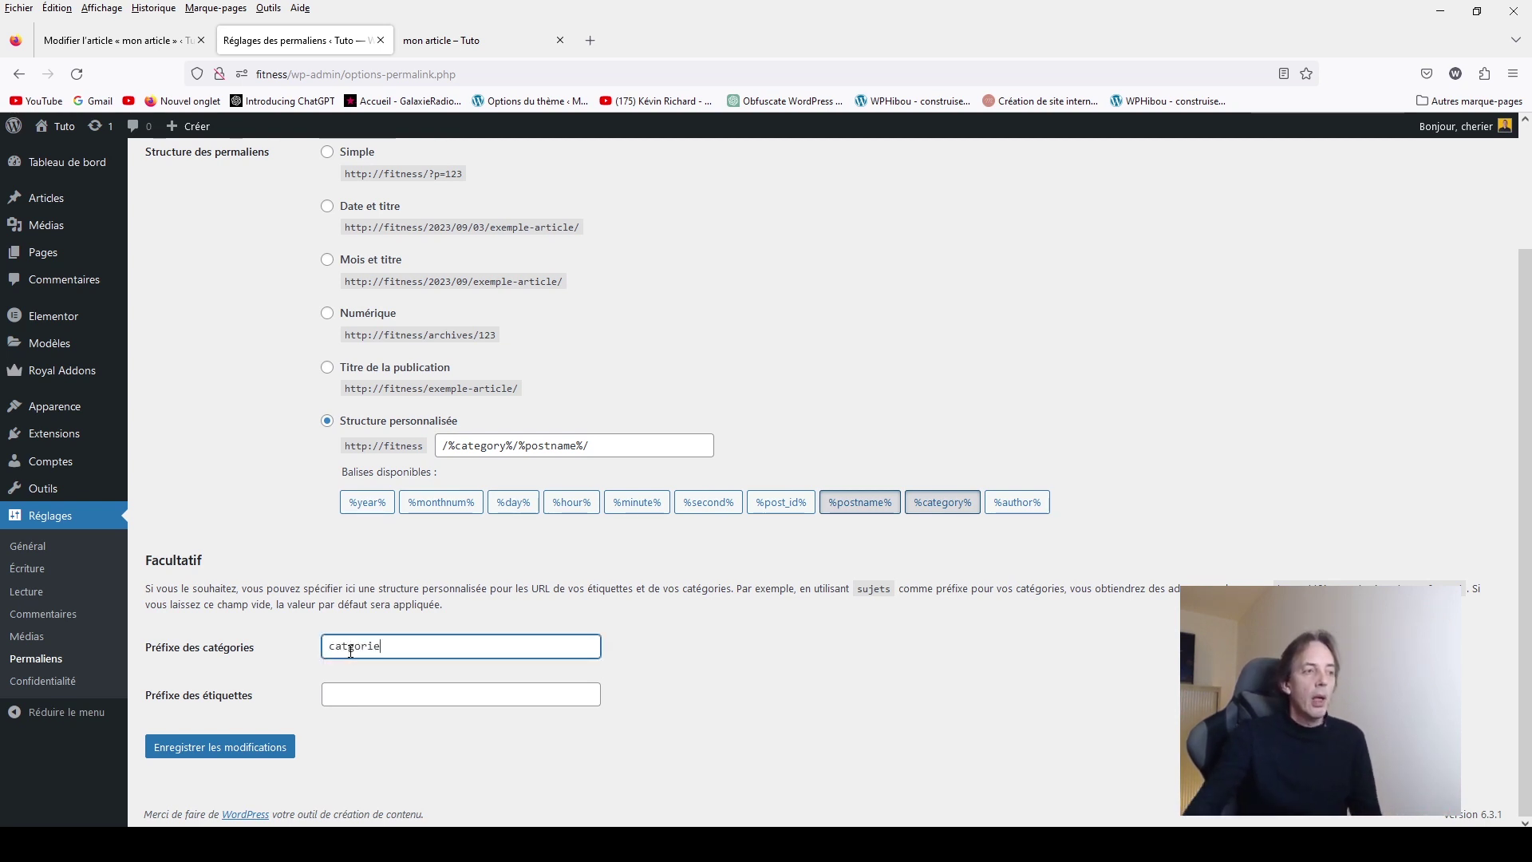
click(242, 651)
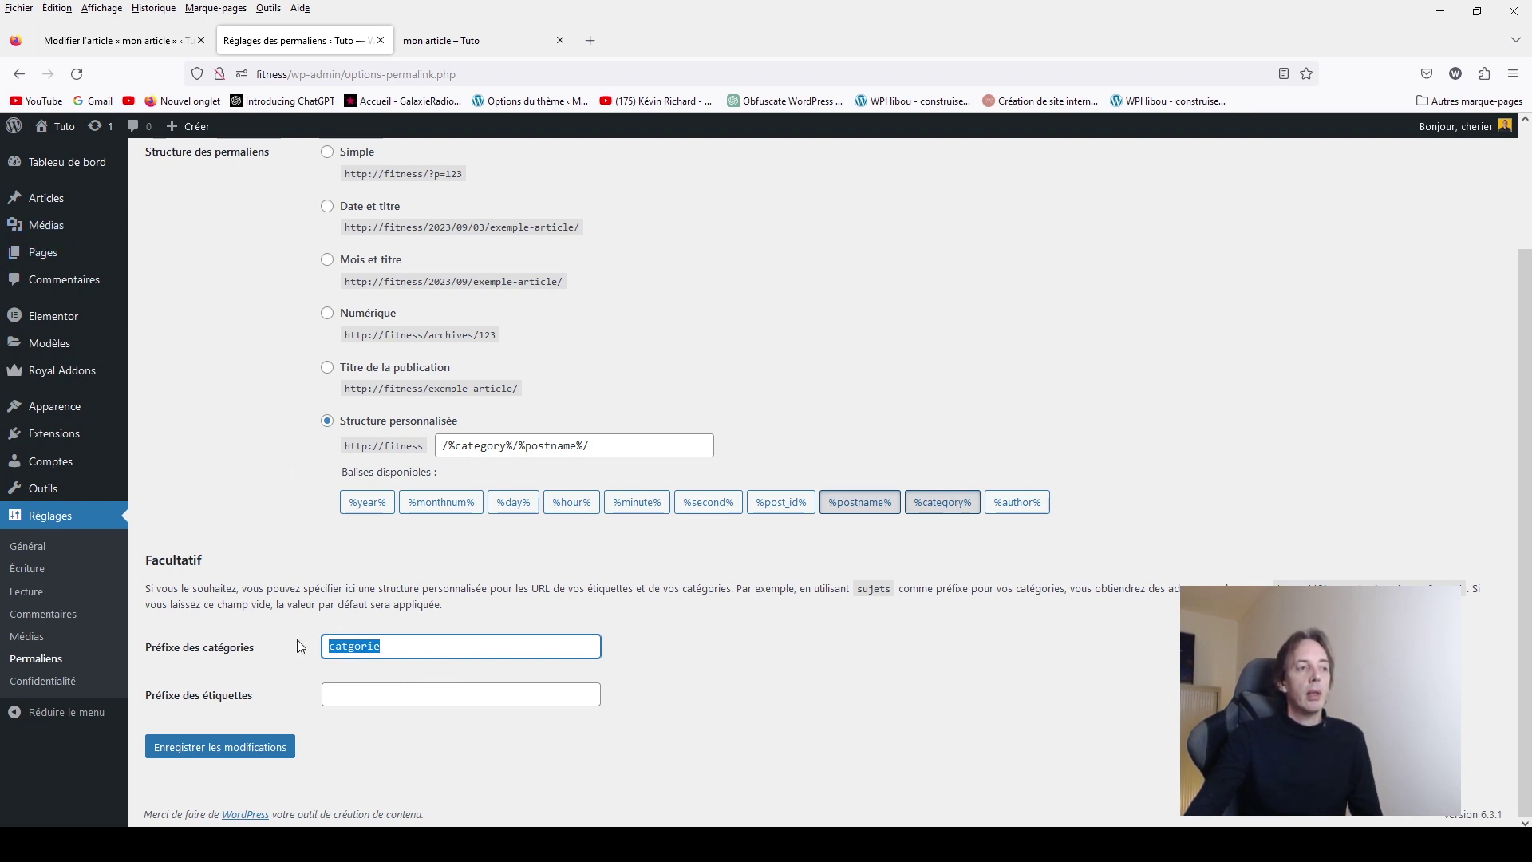
click(348, 644)
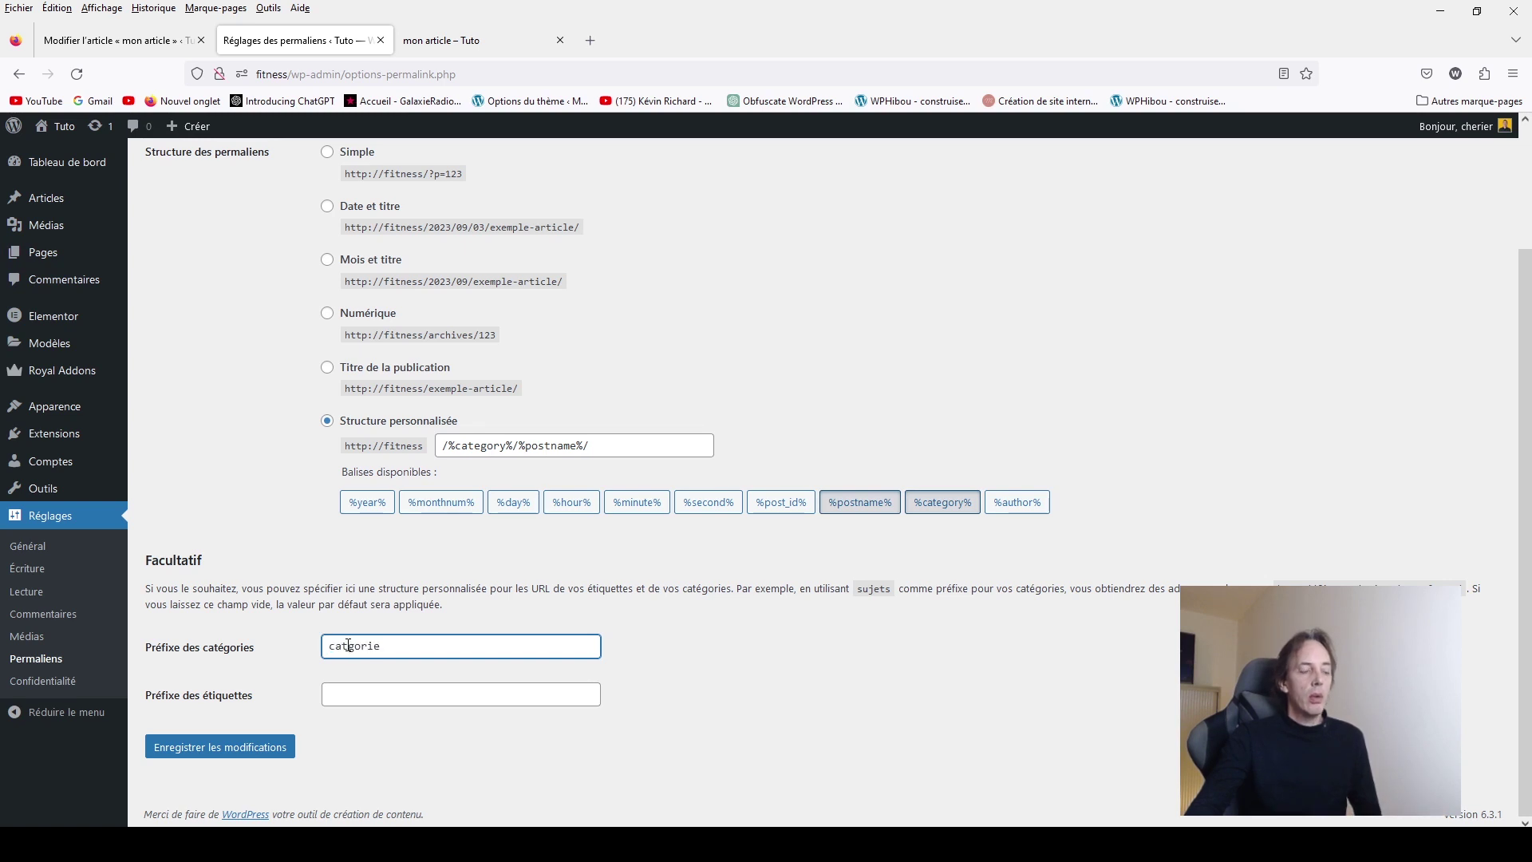
text(e)
click(265, 746)
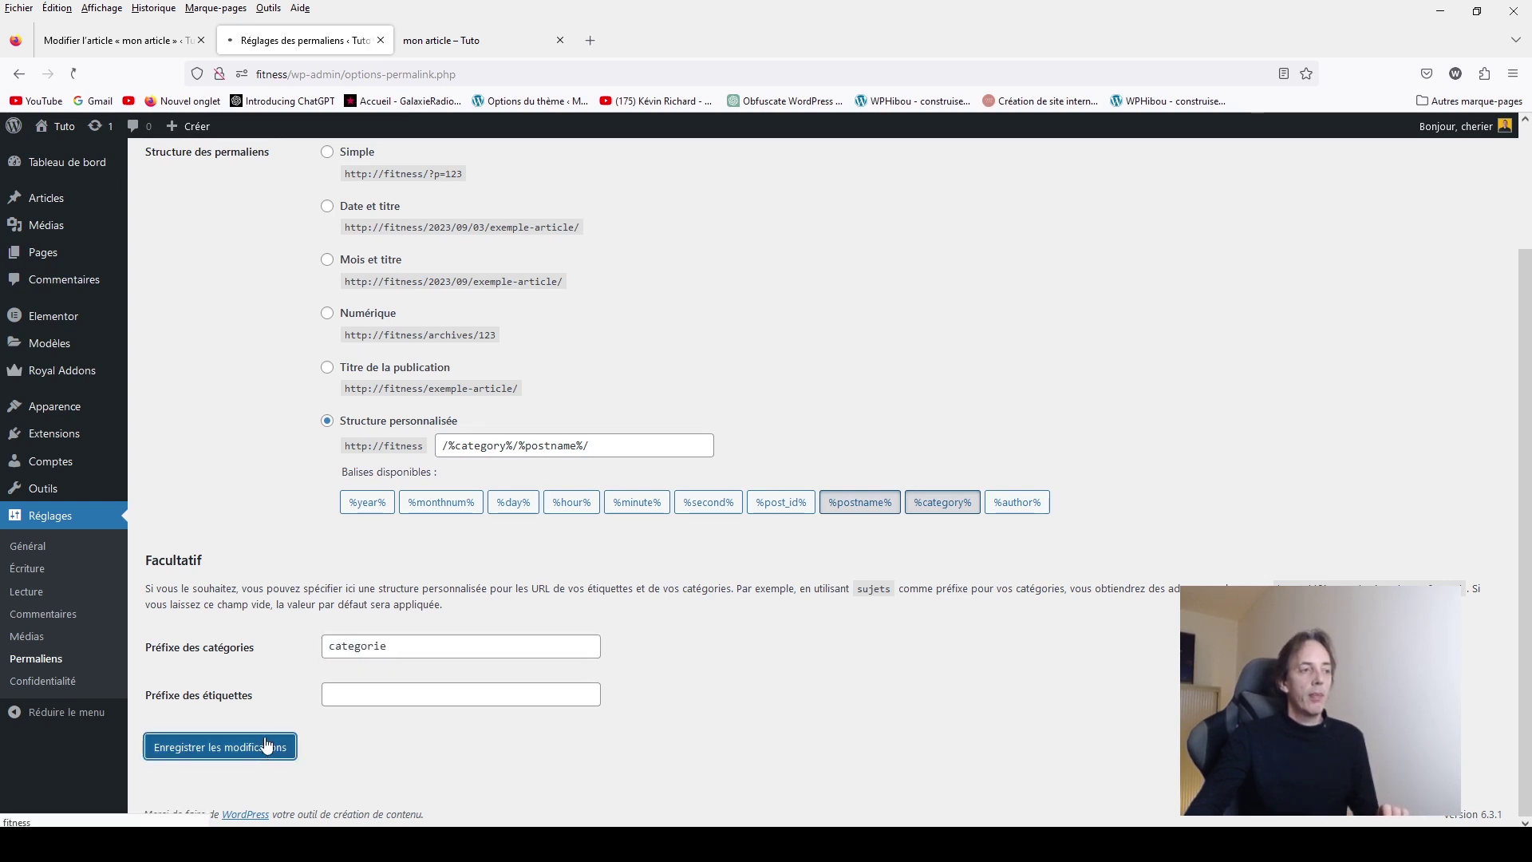
Step: View "mon article" in a new tab and open its Photography category archive to check the prefix in the URL
click(48, 205)
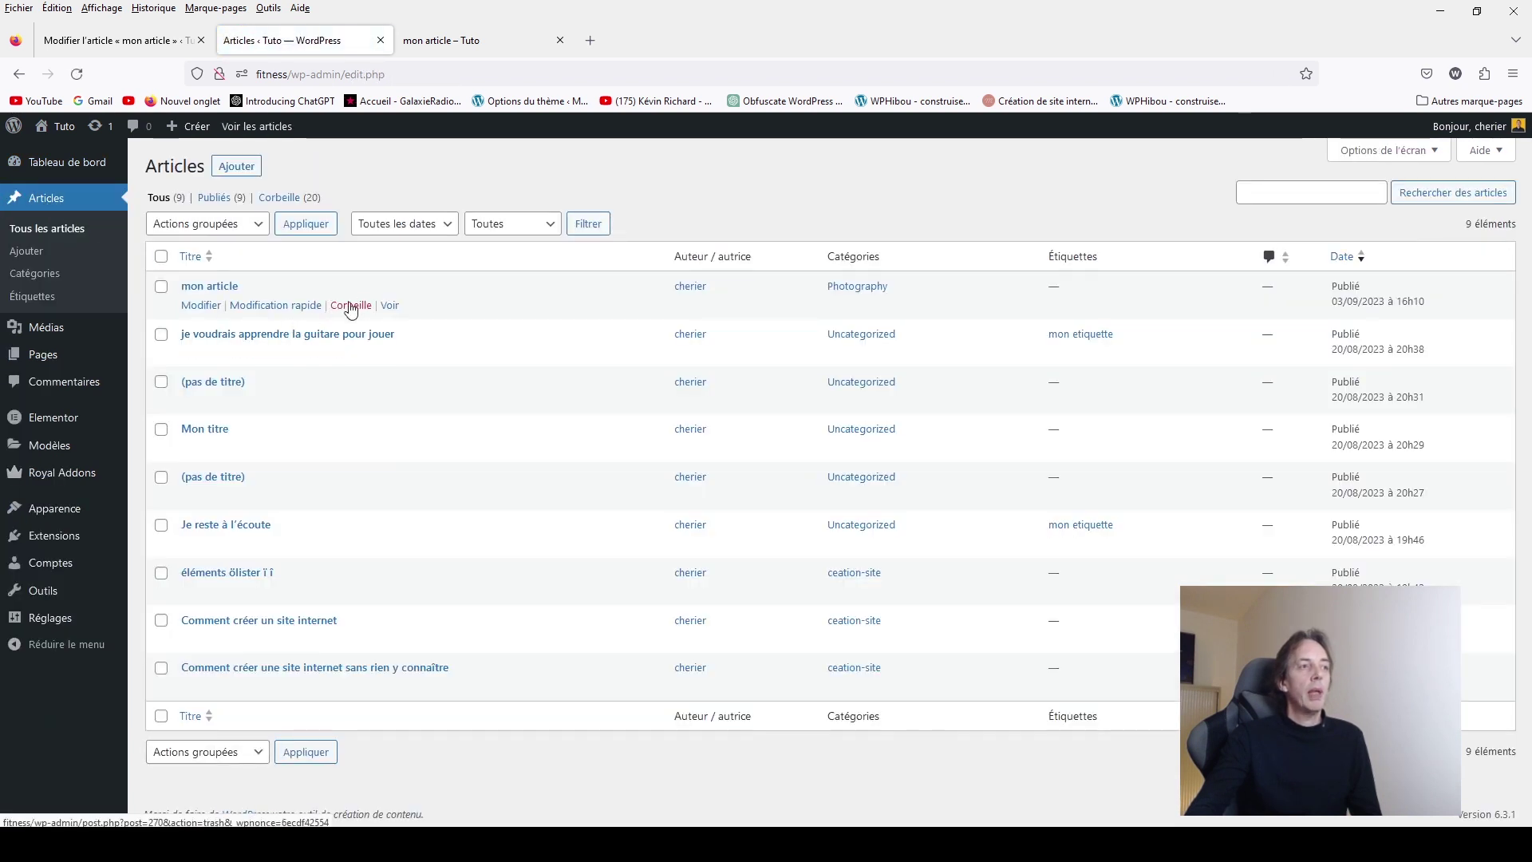
right_click(392, 306)
click(415, 322)
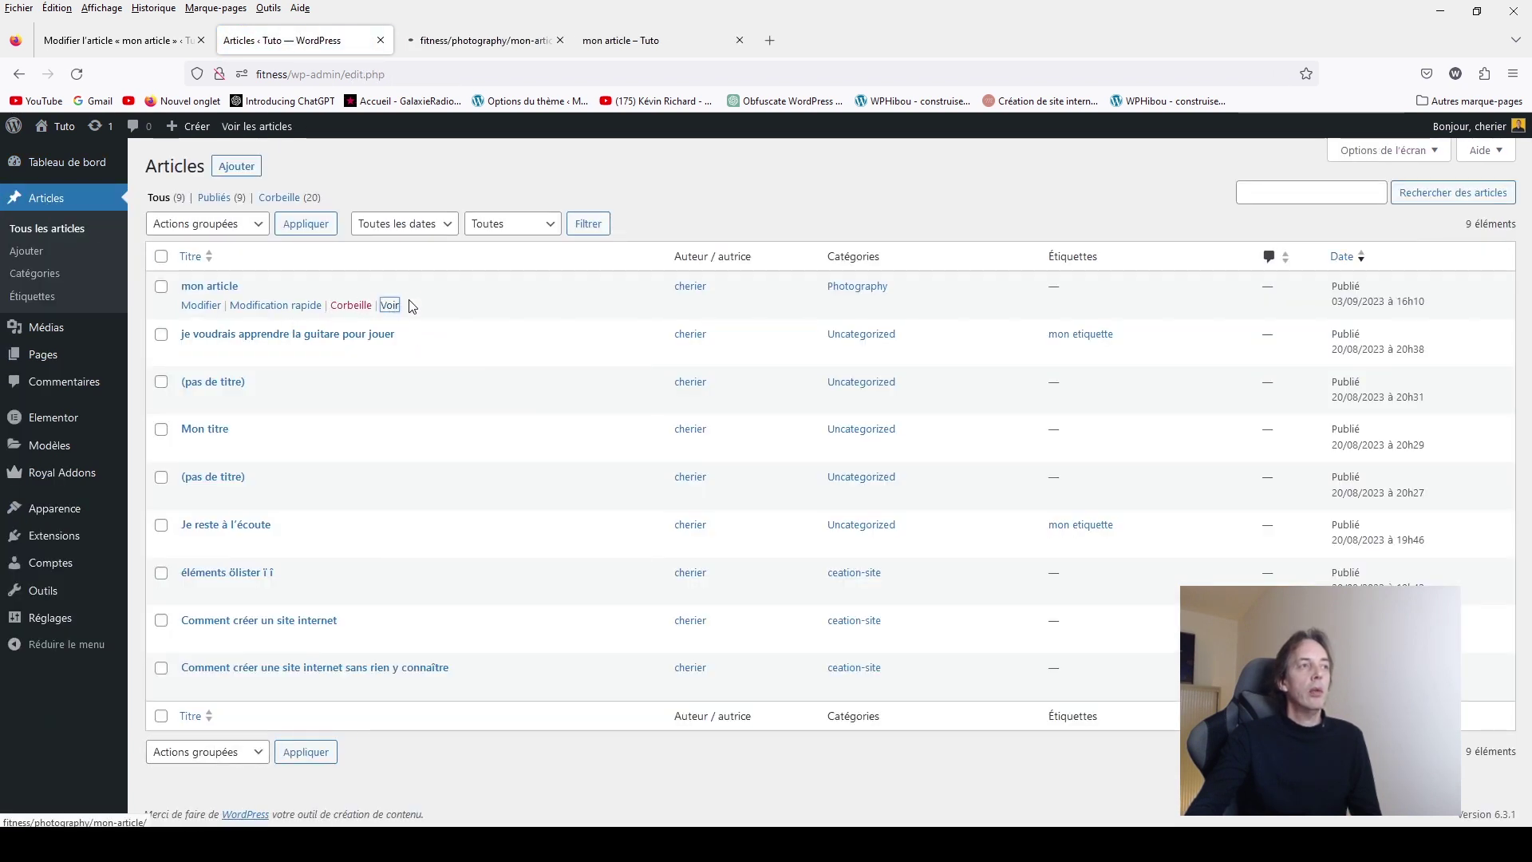
click(441, 40)
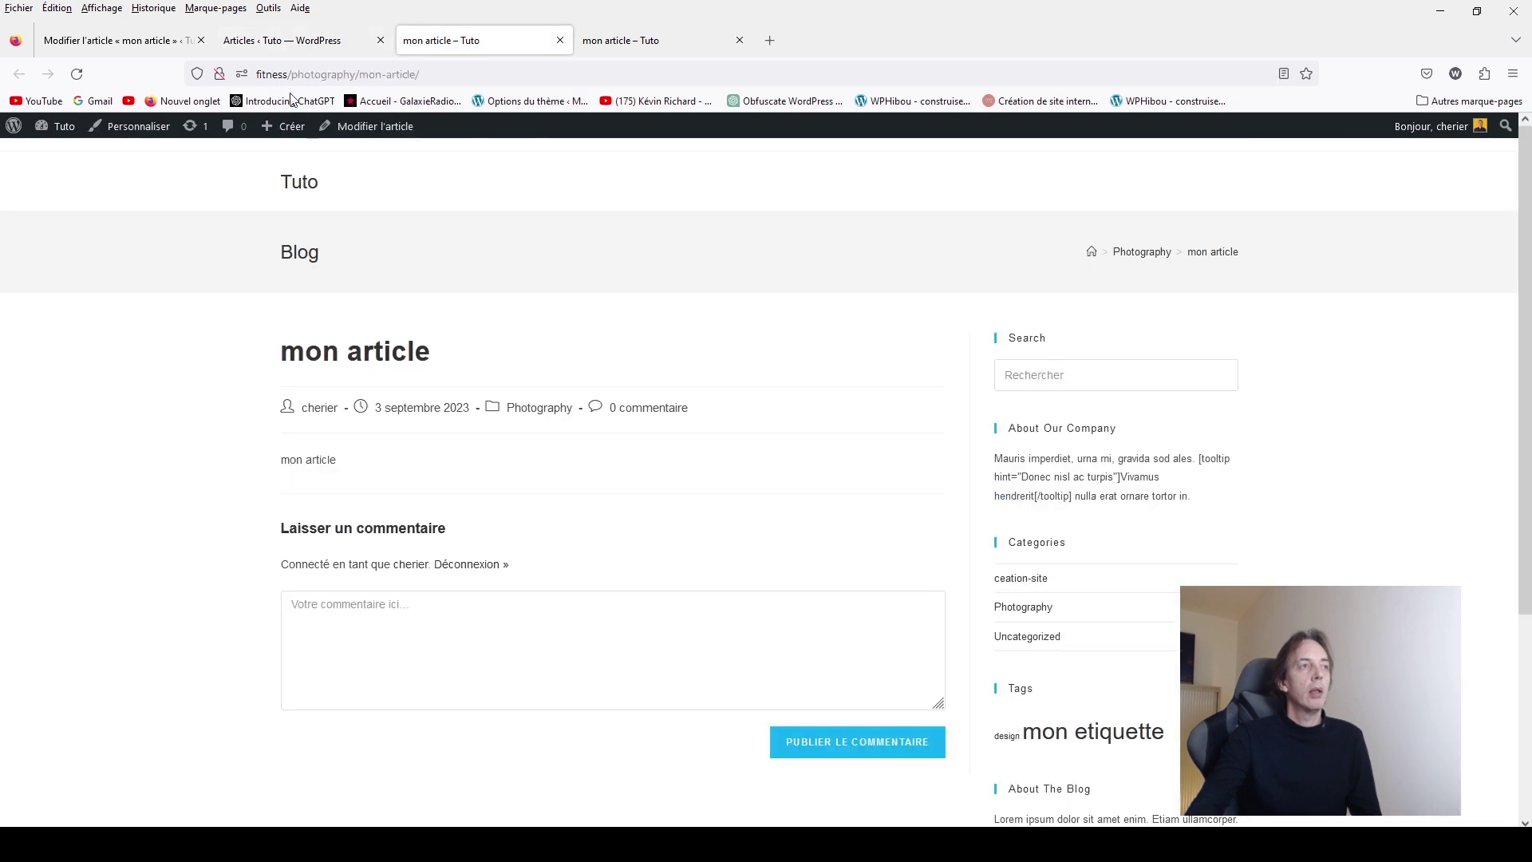
click(544, 410)
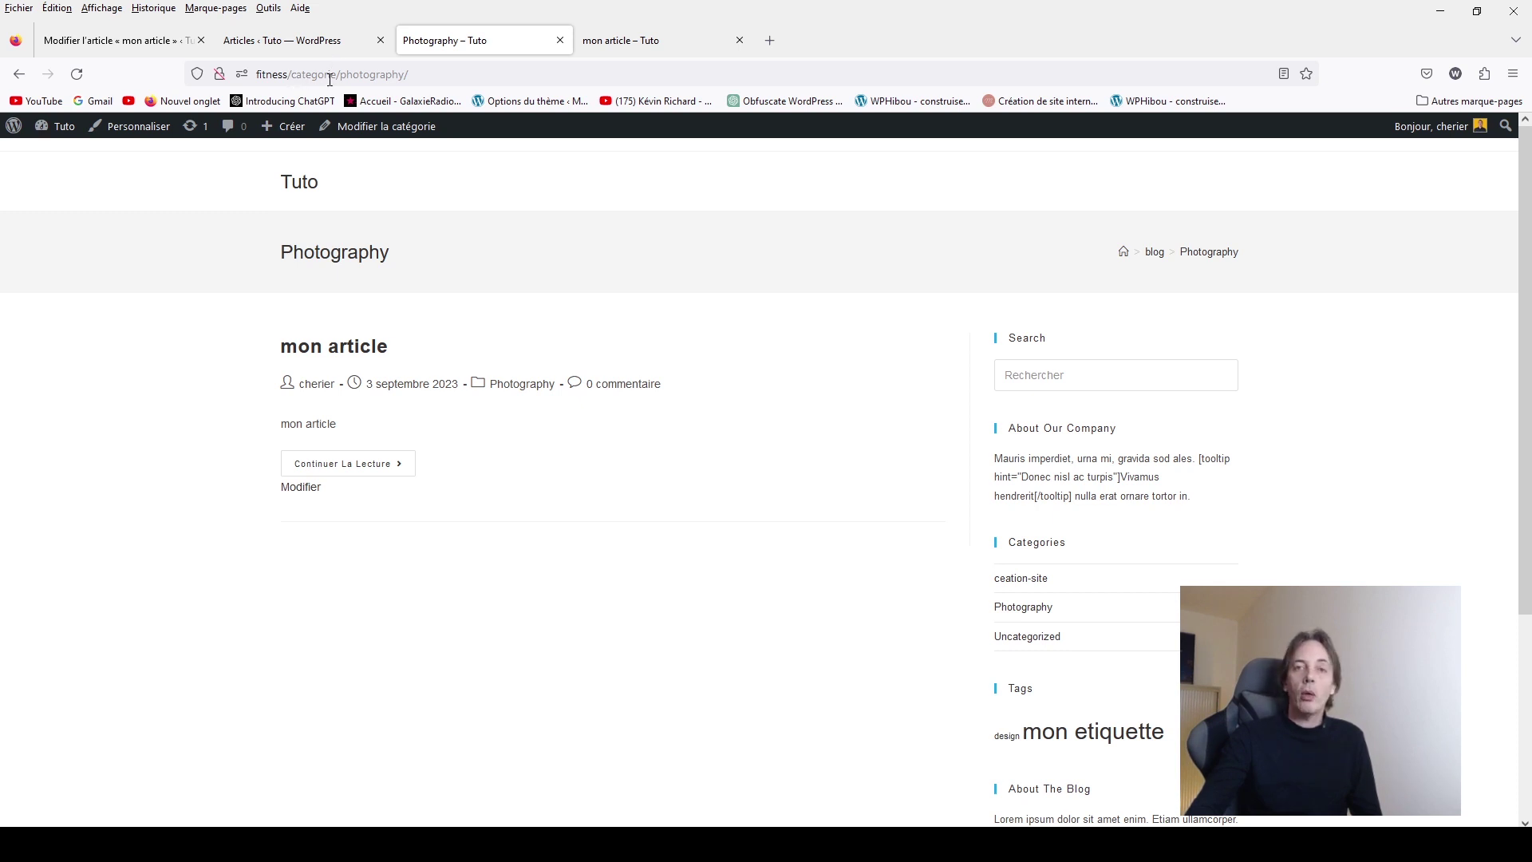
click(509, 387)
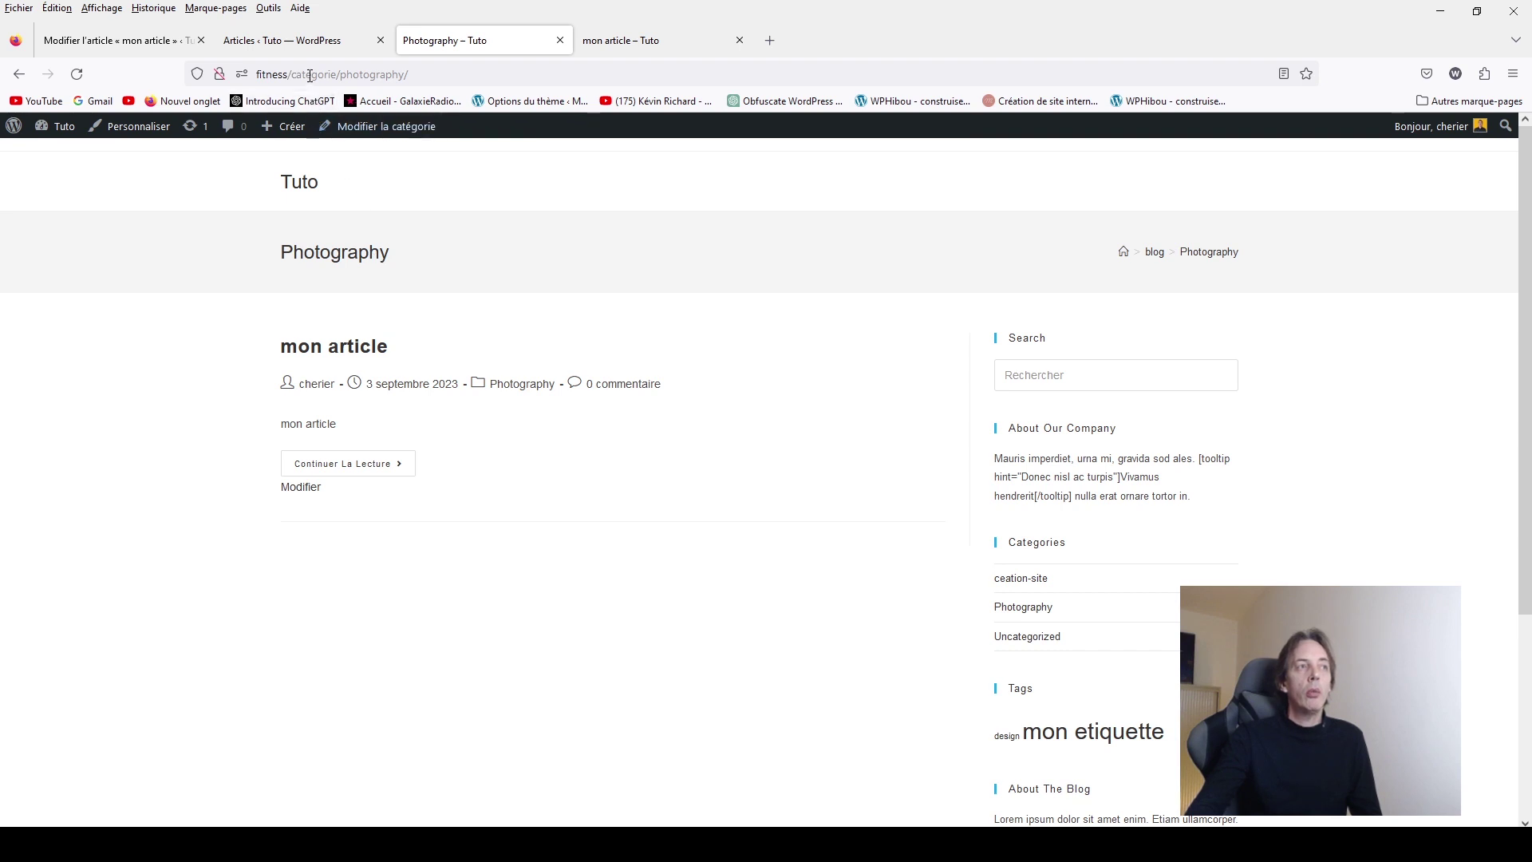
Step: Return to the permalink settings from the dashboard, clear the category prefix and save the changes
mouse_move(63, 141)
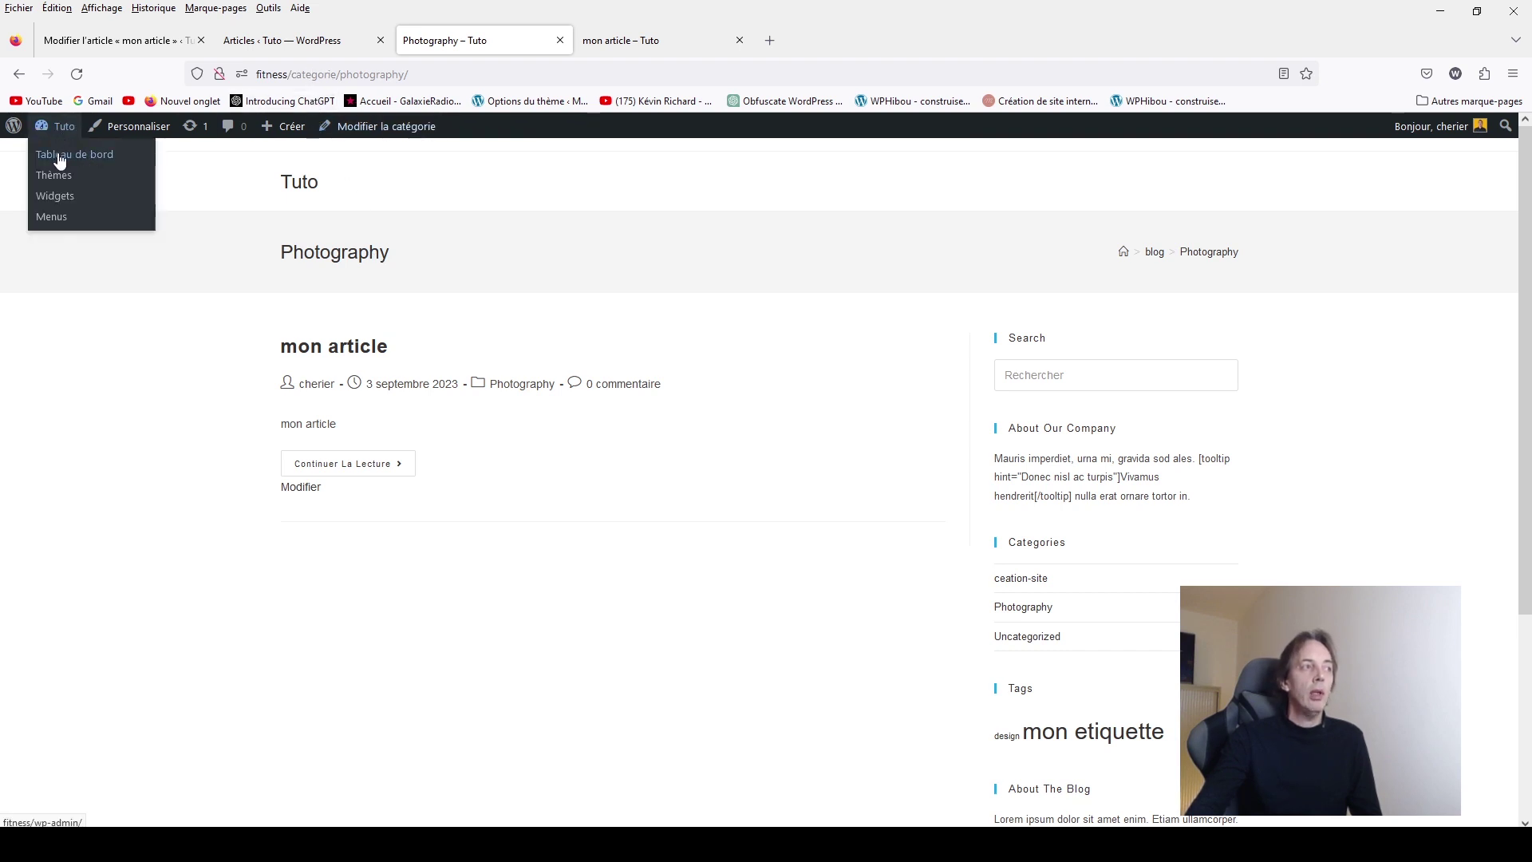
click(60, 157)
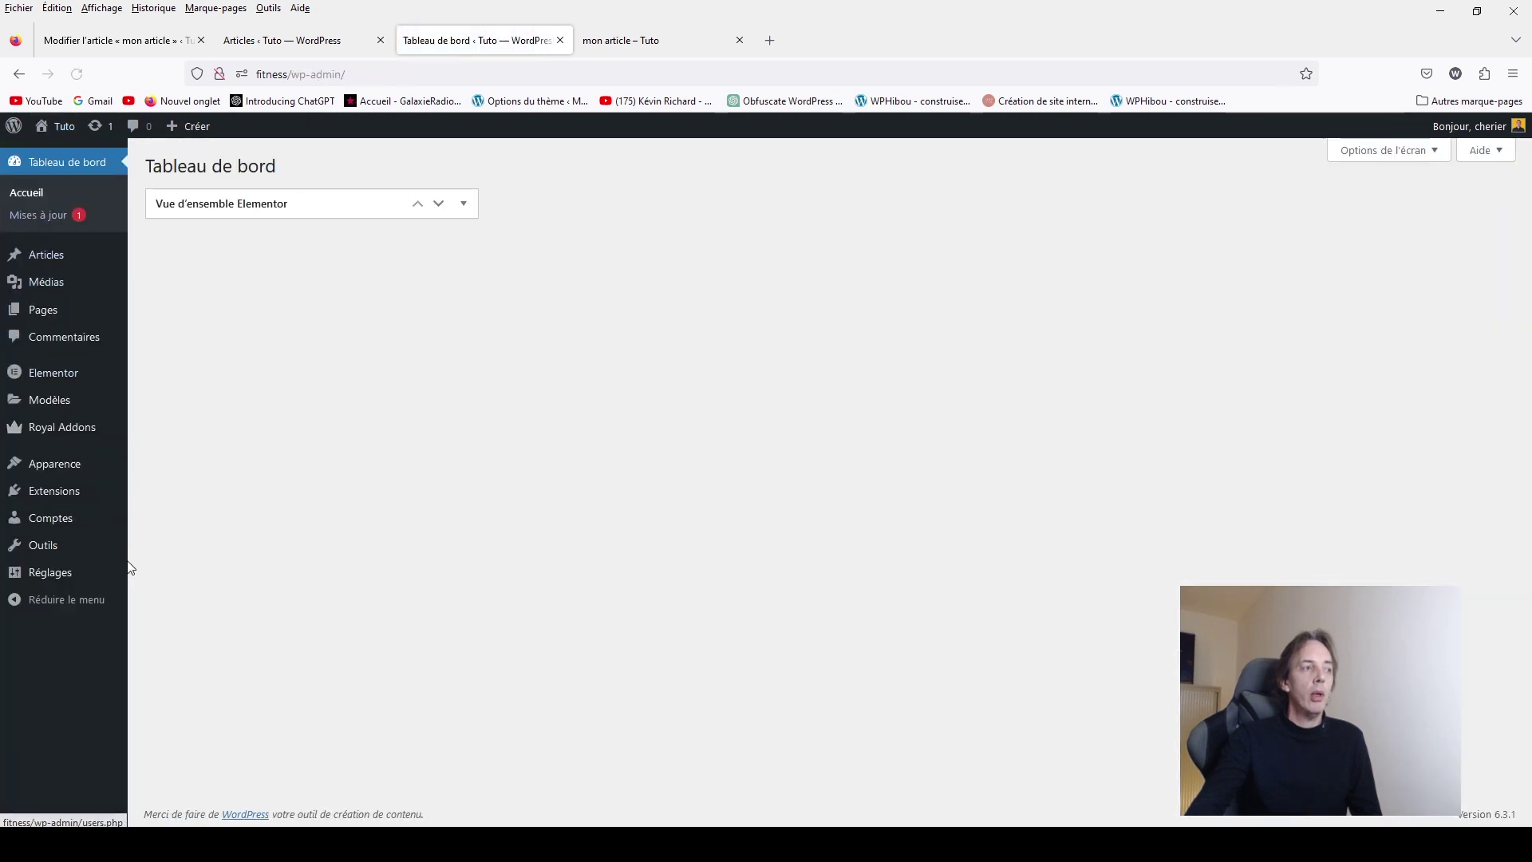
click(64, 586)
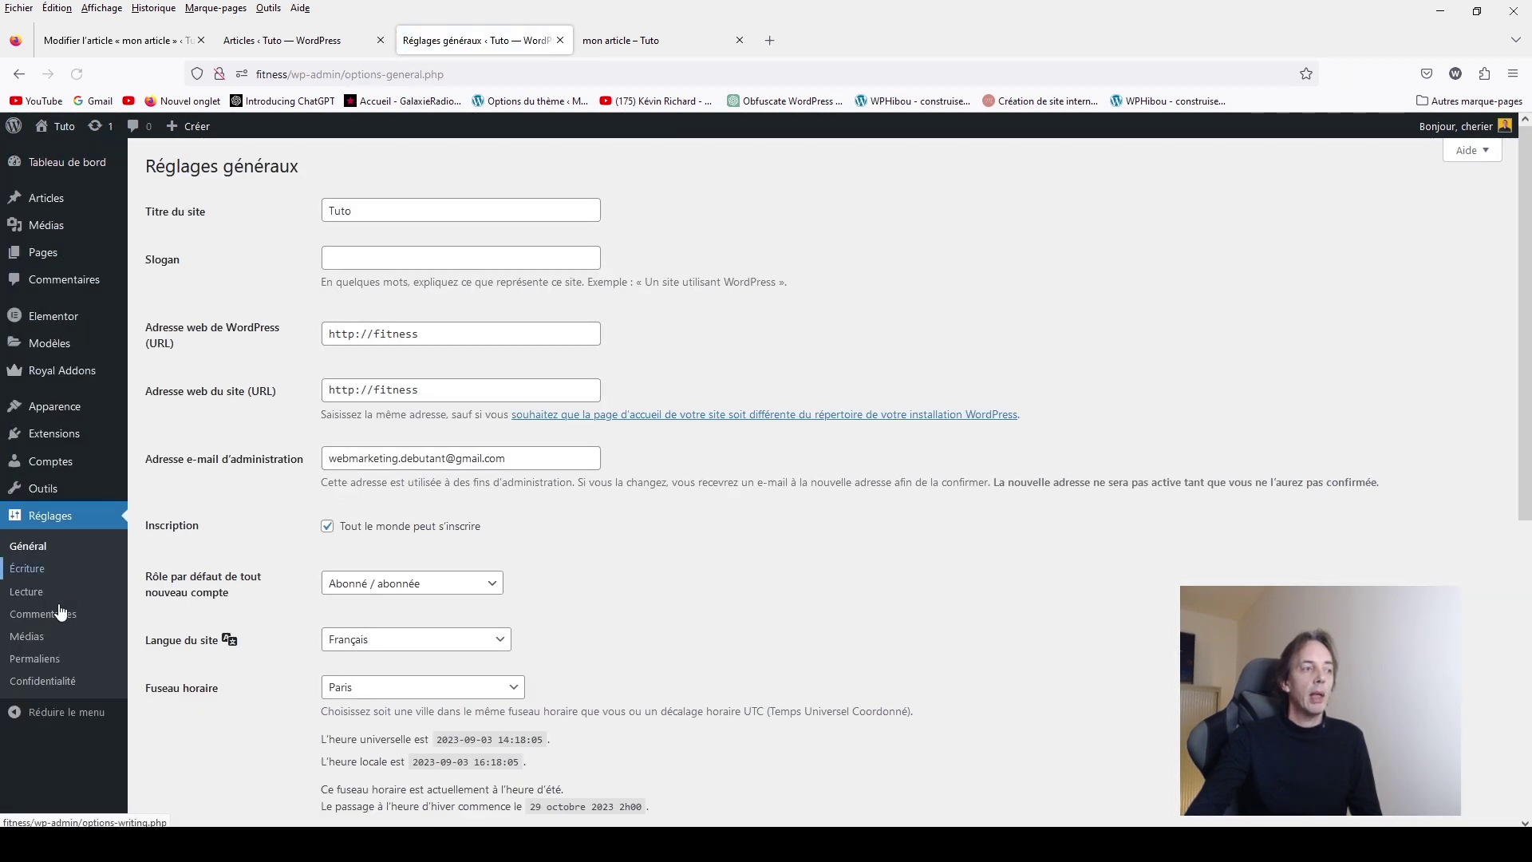
click(94, 668)
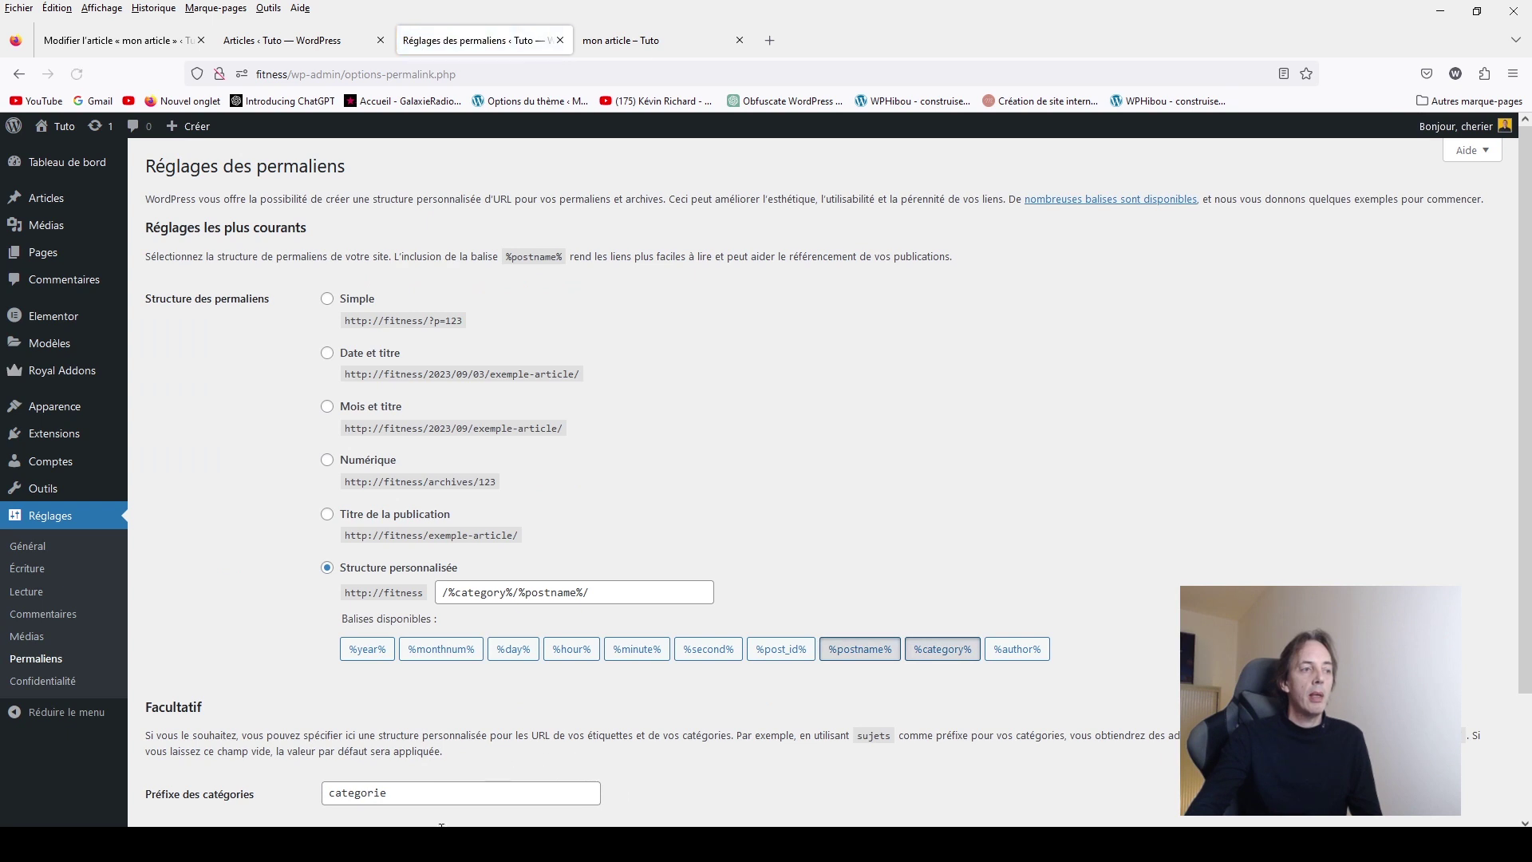
click(386, 793)
drag(387, 792, 293, 794)
key(BackSpace)
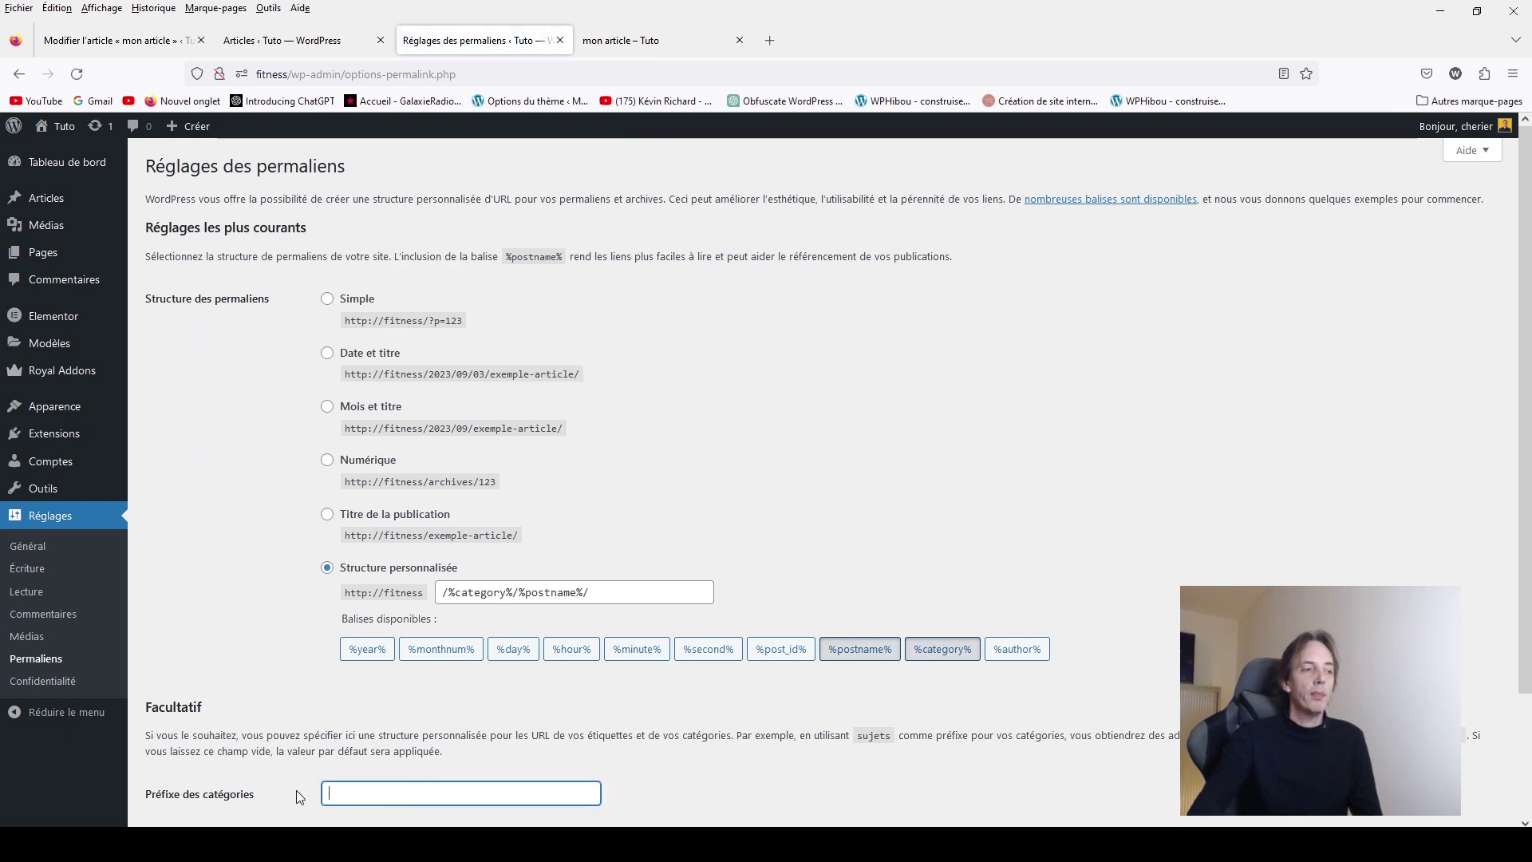
click(275, 695)
scroll(275, 695, down, 3)
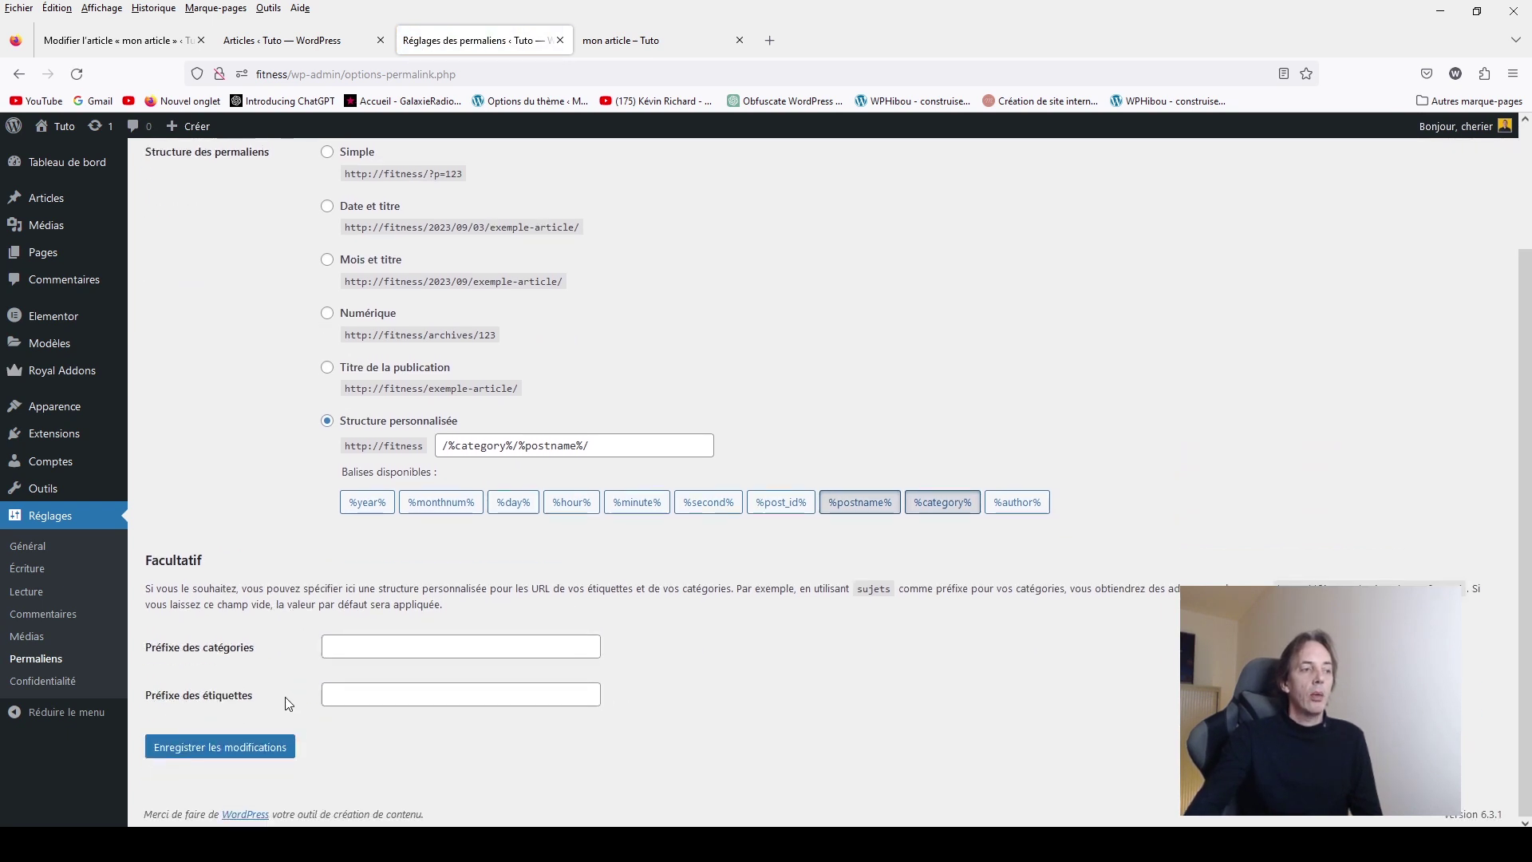
click(219, 755)
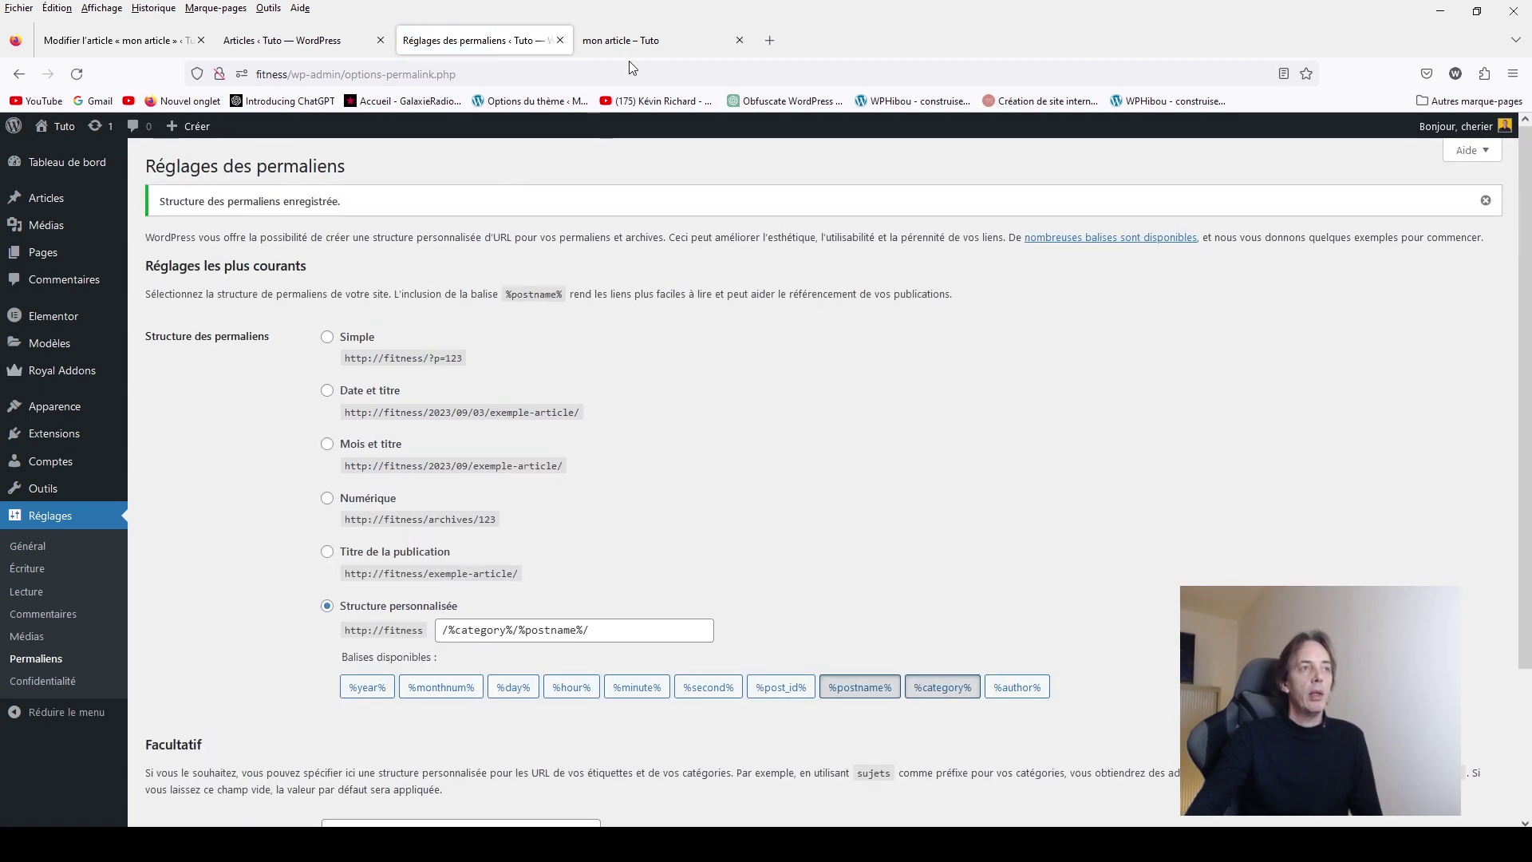
Step: Open the Uncategorized archive from the already open "mon article" page and examine the prefix in its URL
click(634, 41)
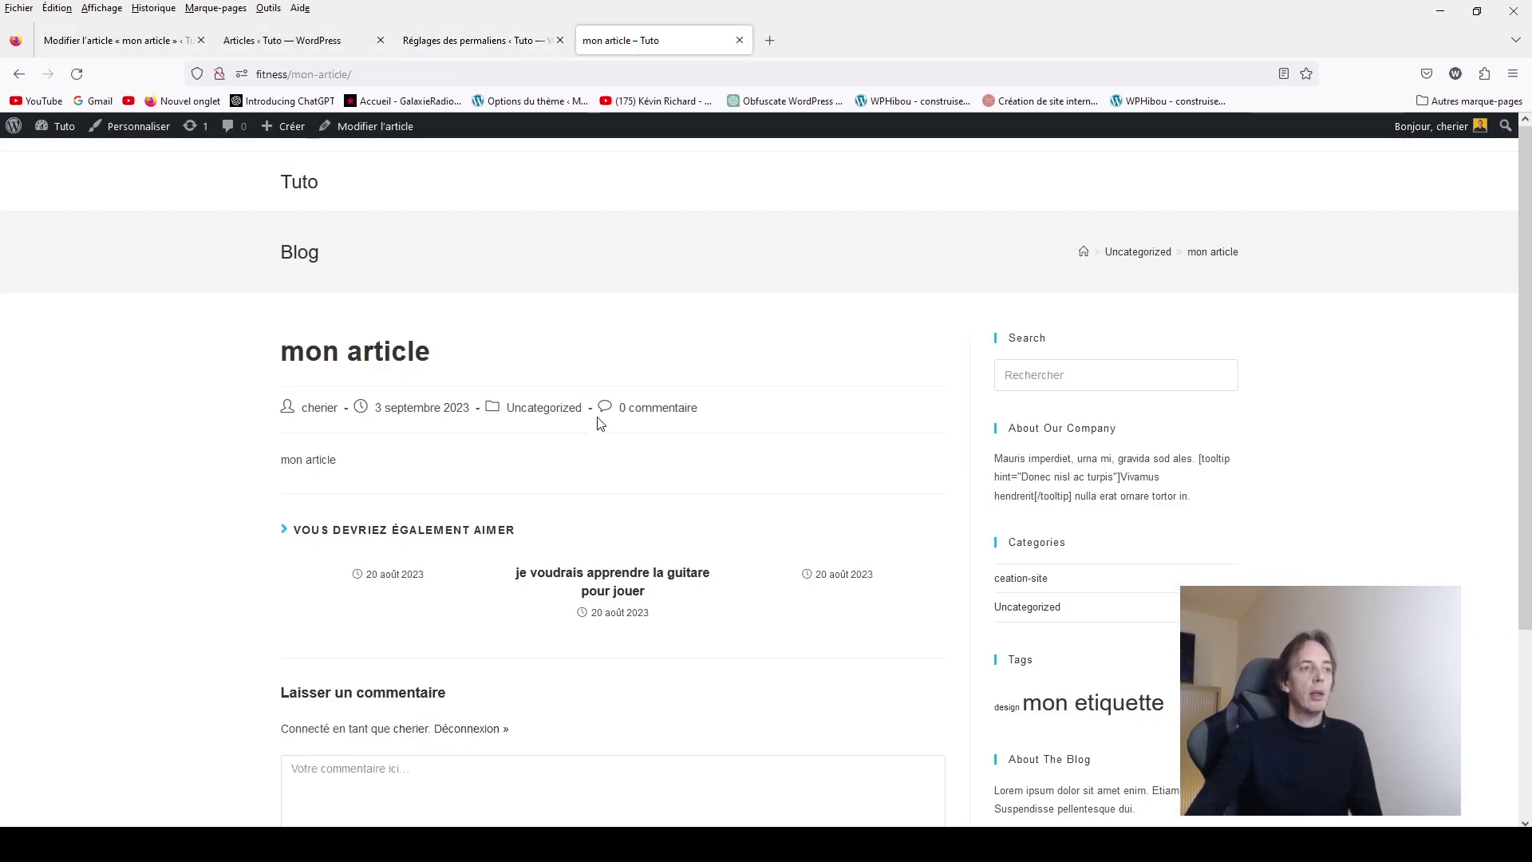
click(568, 415)
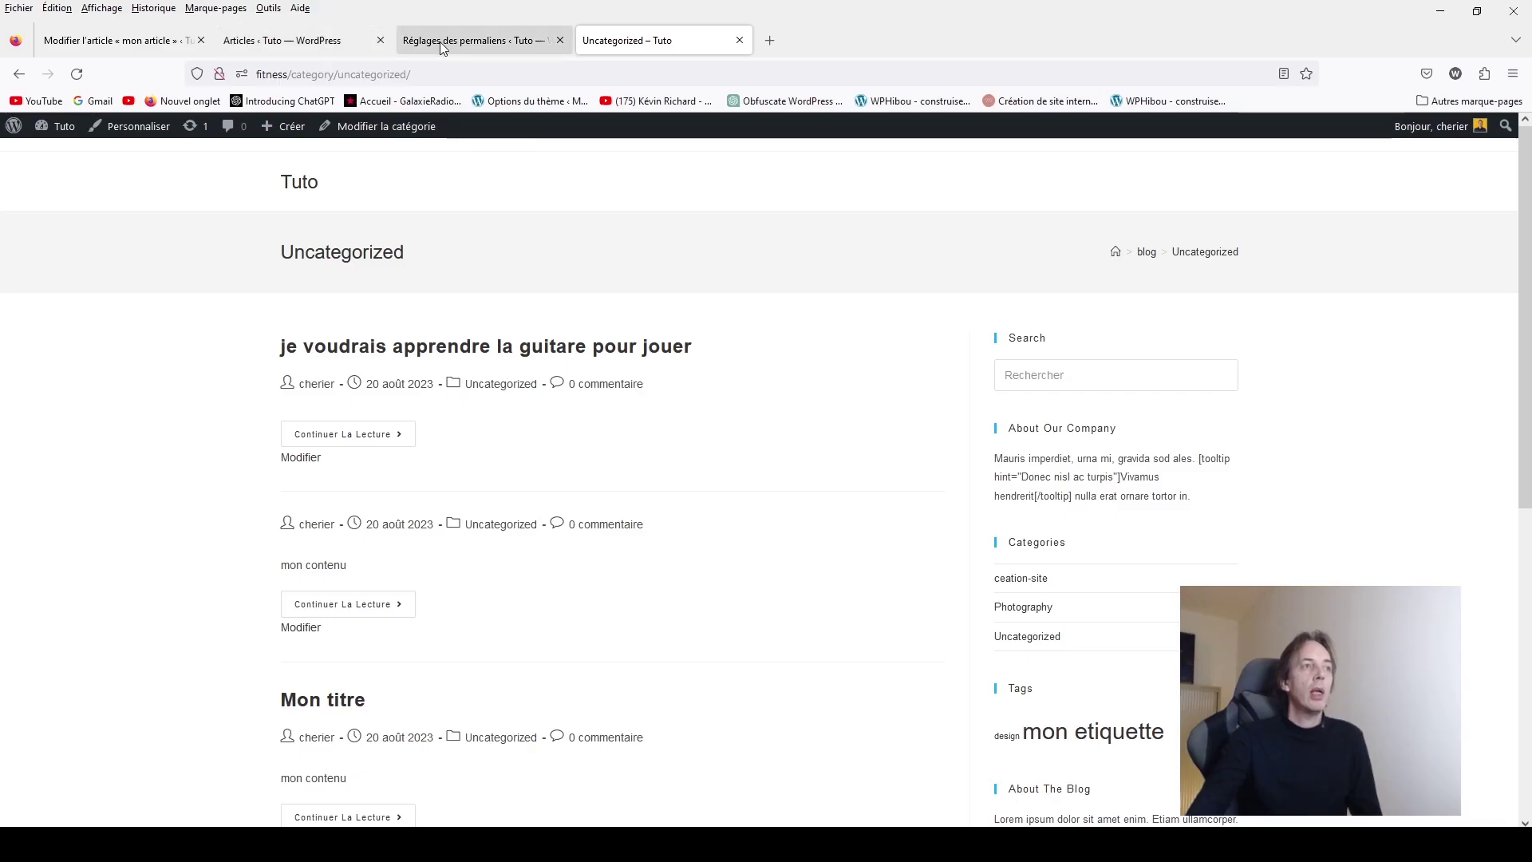
Step: In the permalink settings, set the category prefix to "." and save the changes
click(627, 231)
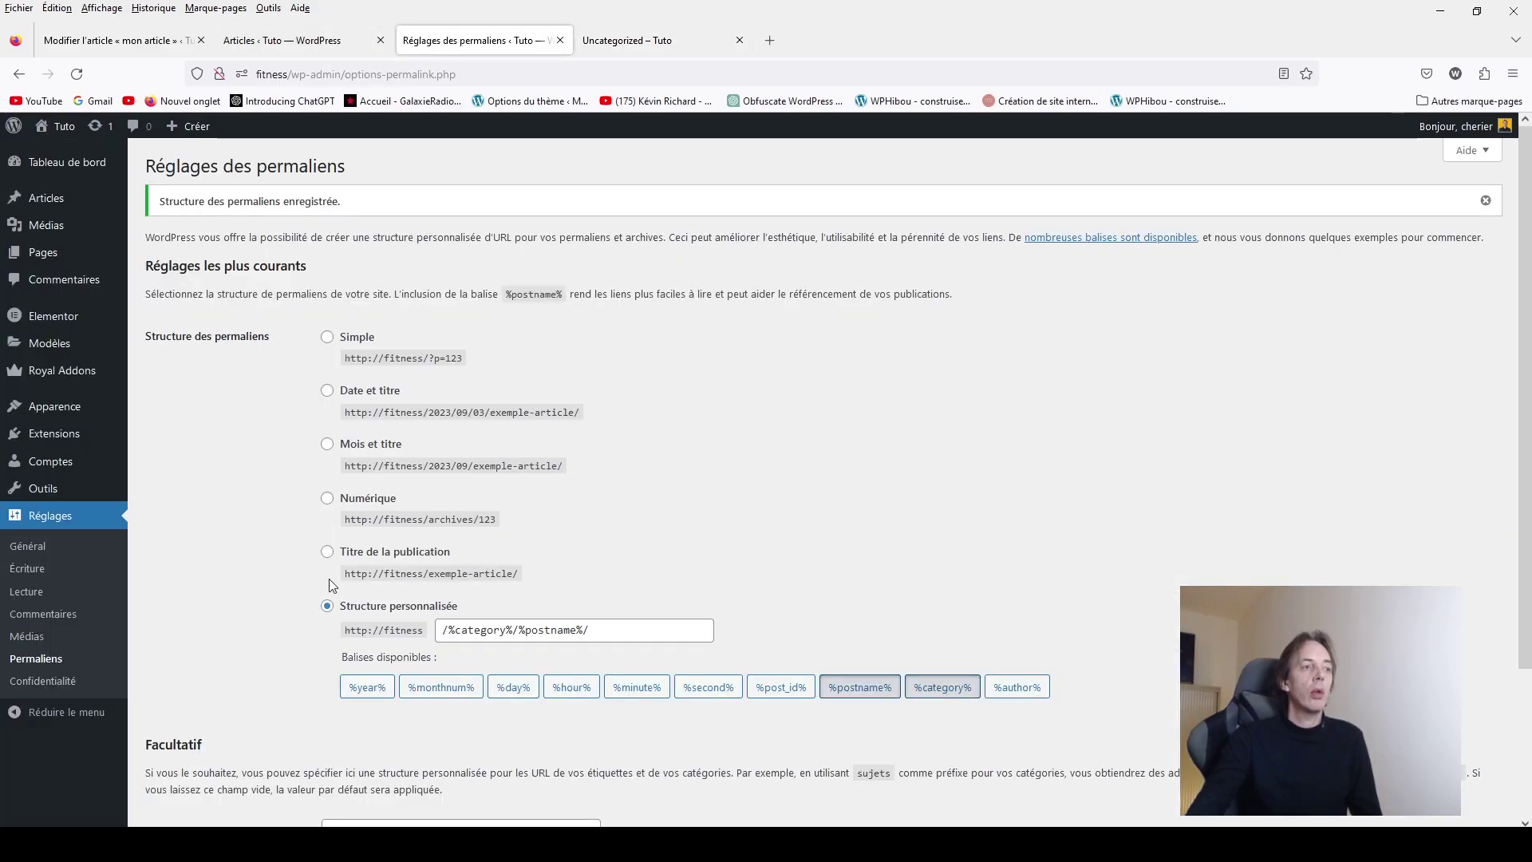
scroll(760, 547, down, 3)
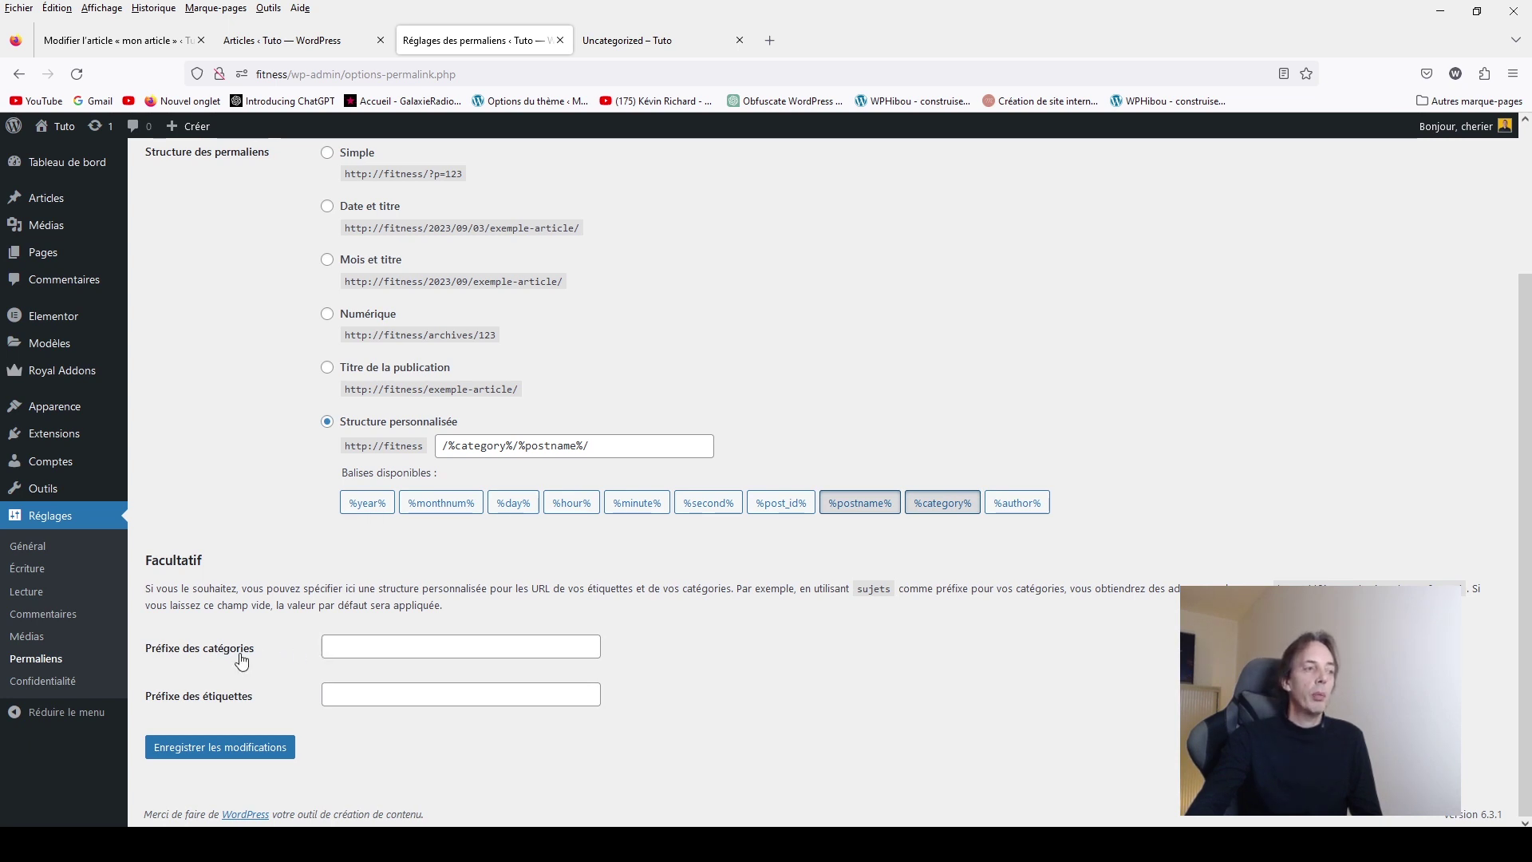
click(339, 648)
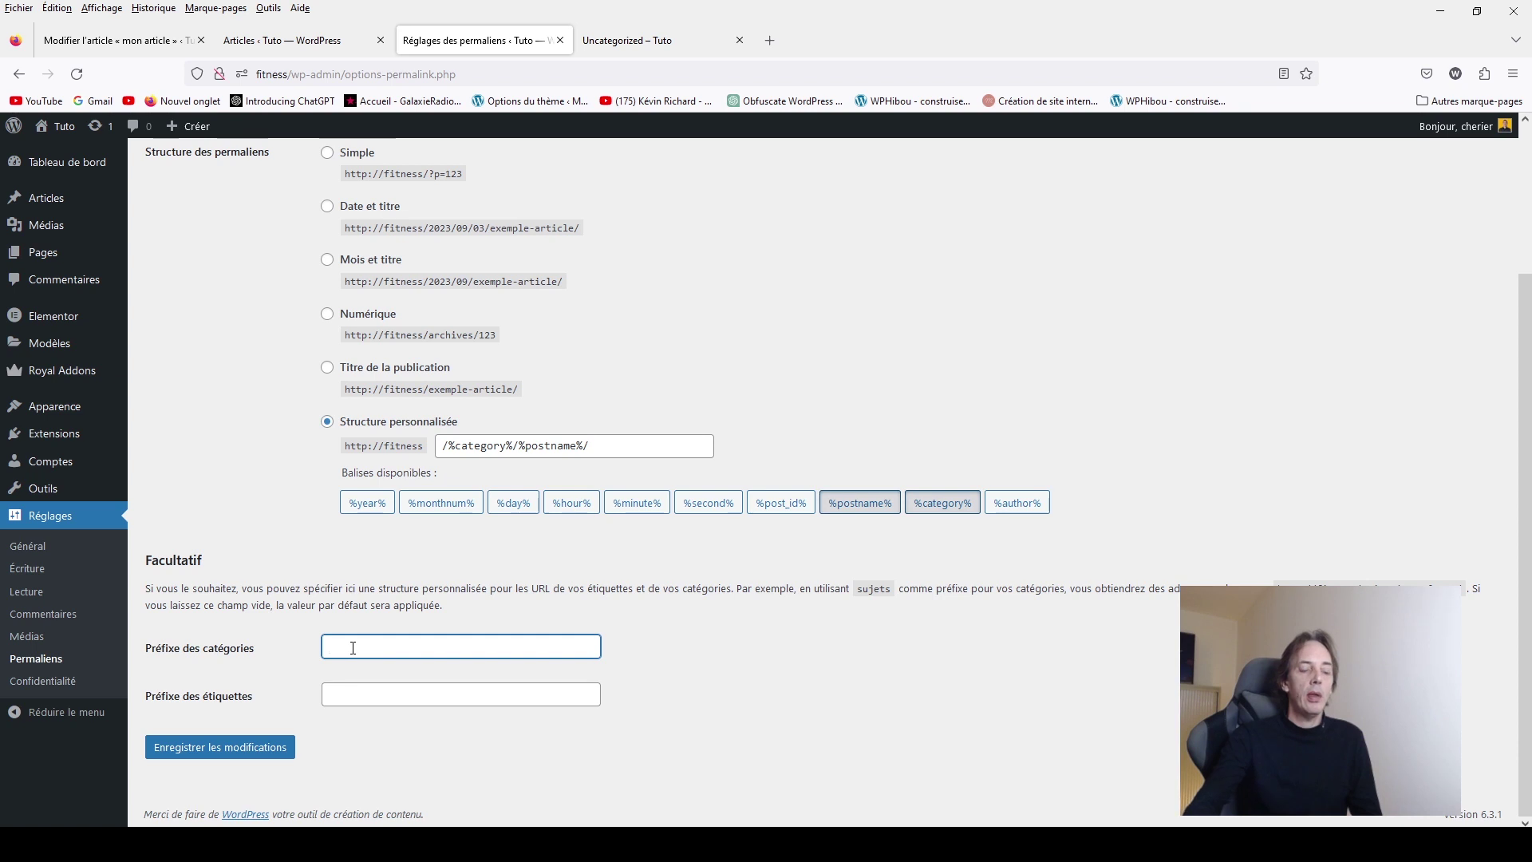
text(.)
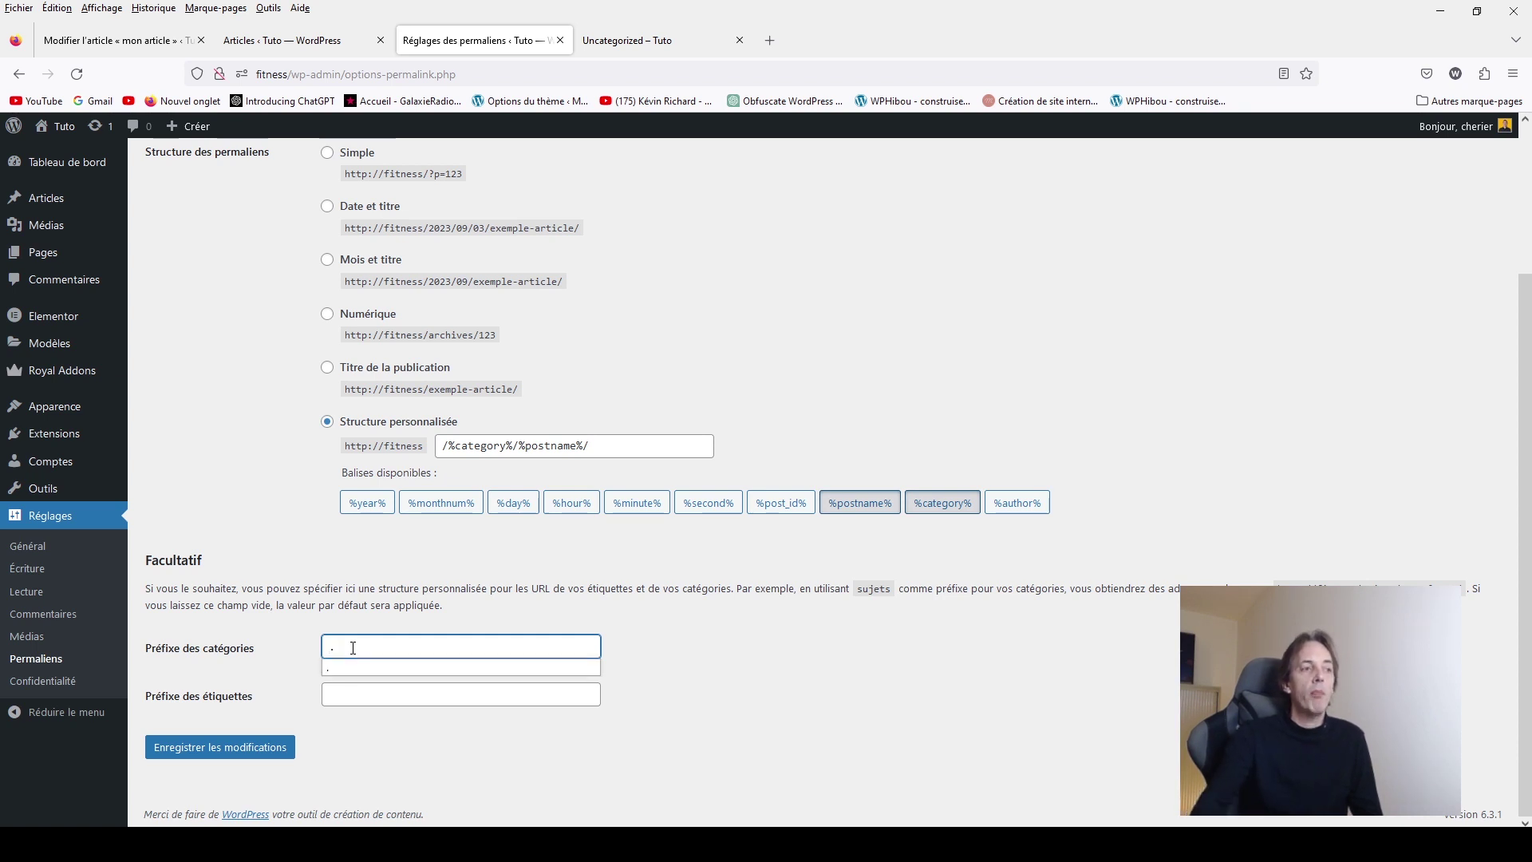
click(372, 609)
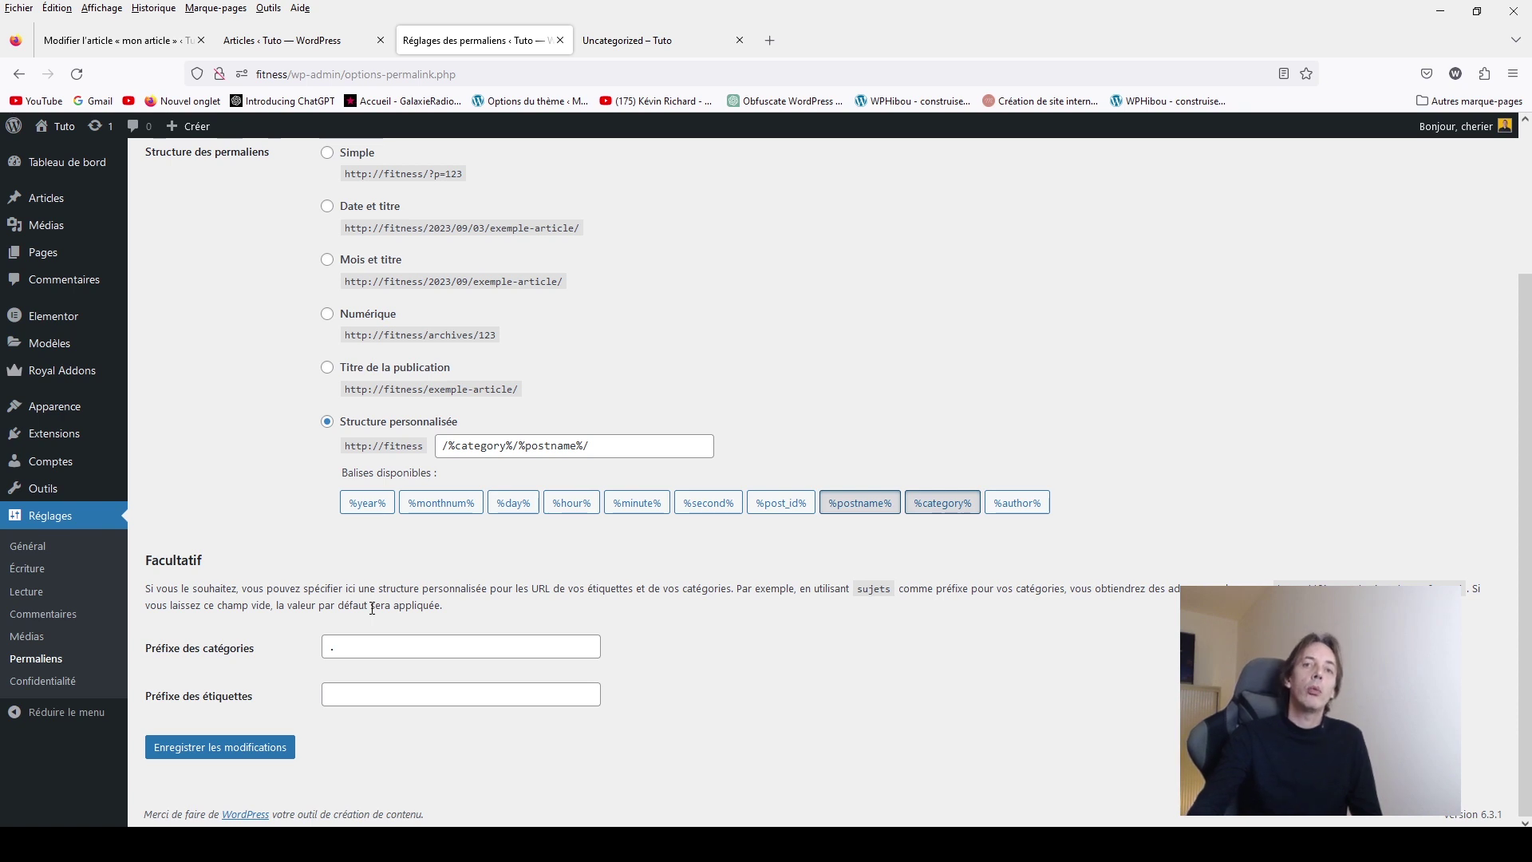
click(214, 748)
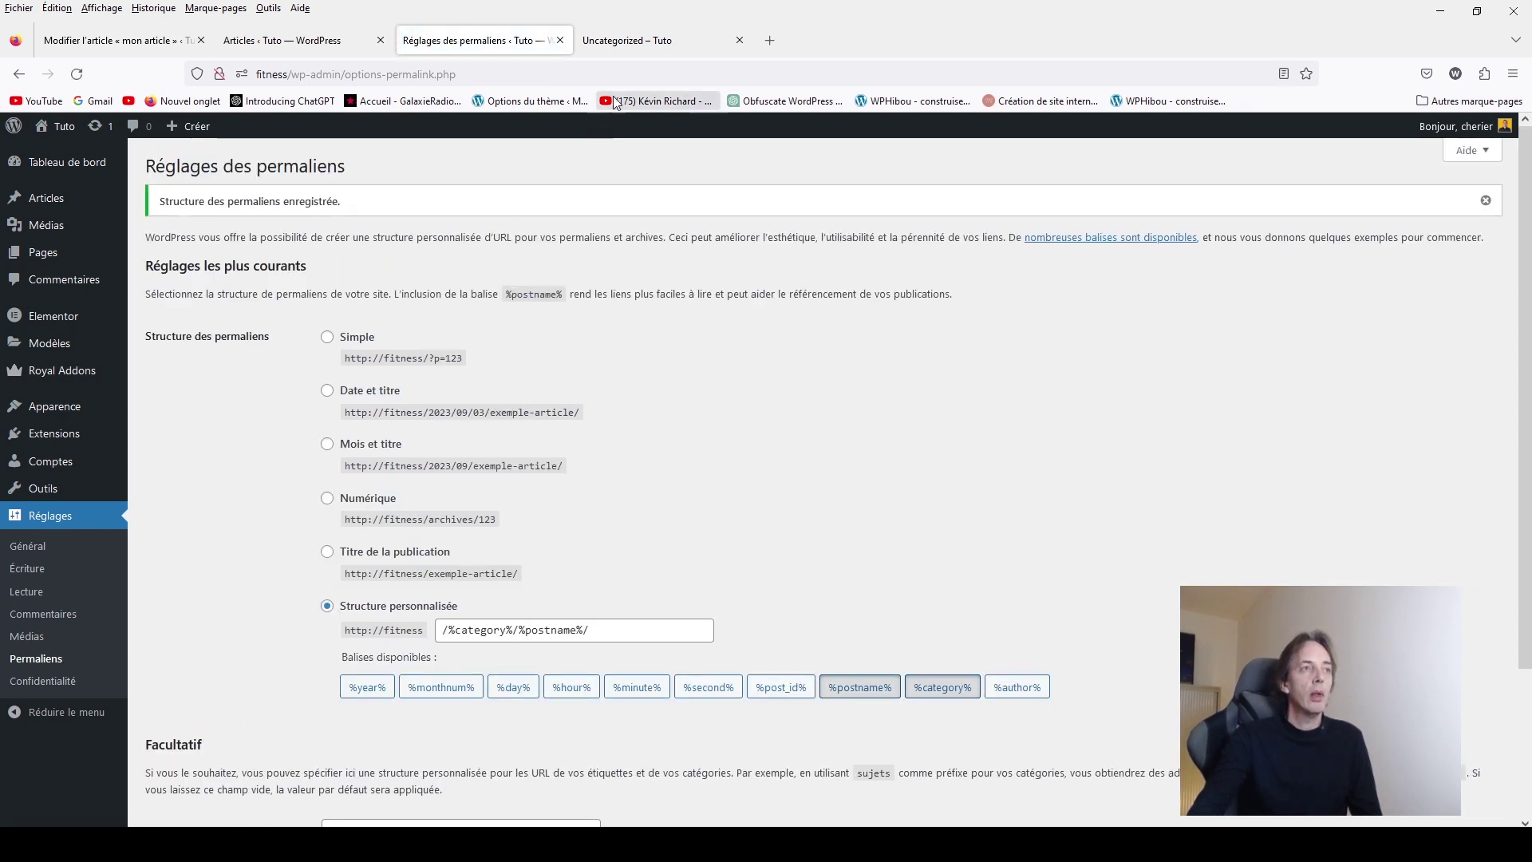
scroll(513, 411, down, 3)
Step: From the list of all articles, view "mon article" in a new tab and open its Photography archive to check the URL without a prefix
mouse_move(48, 204)
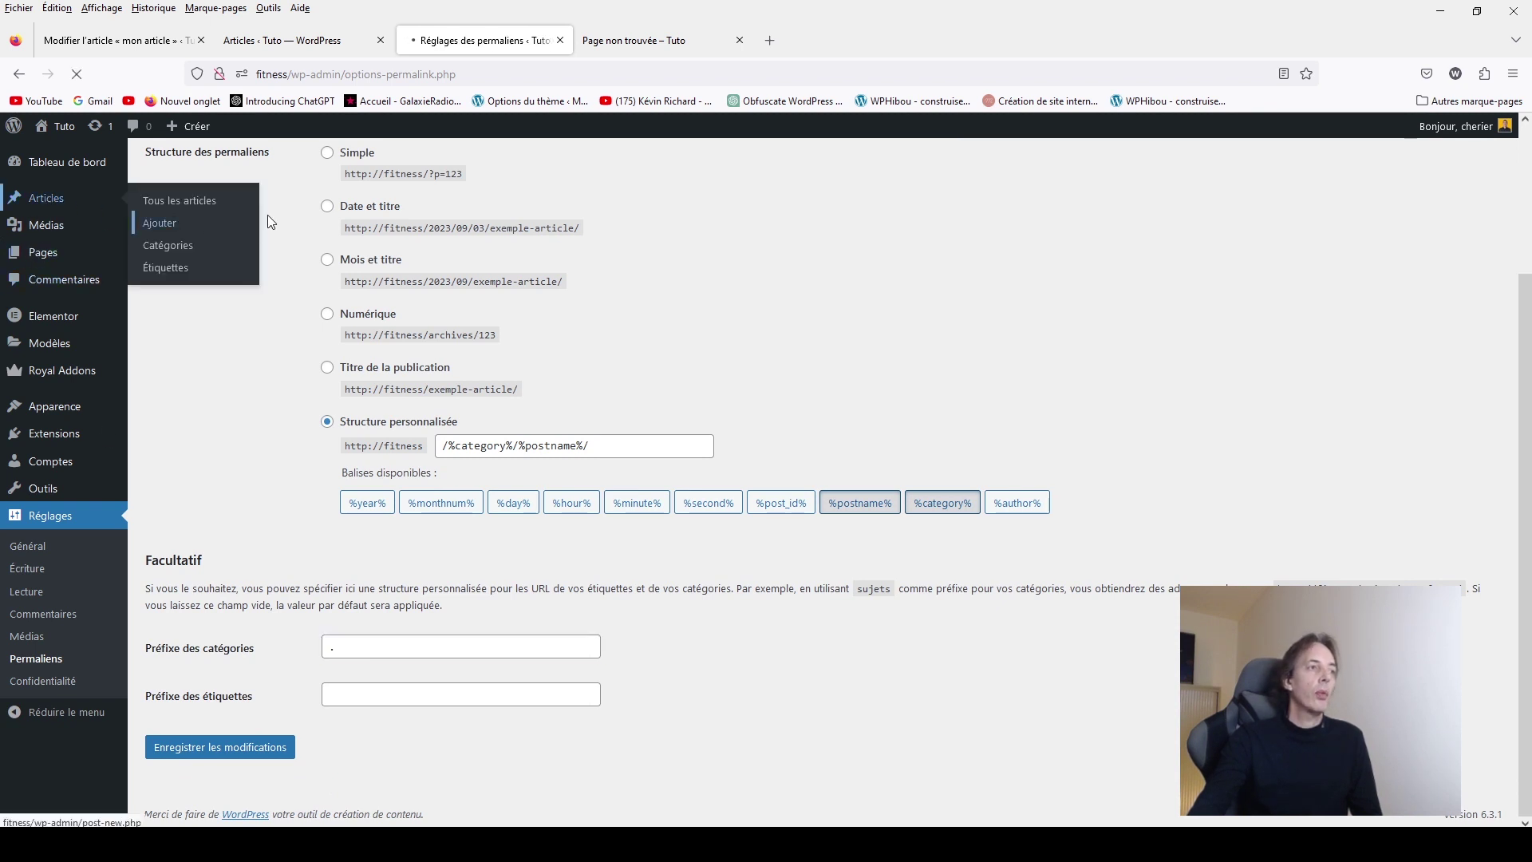
click(159, 209)
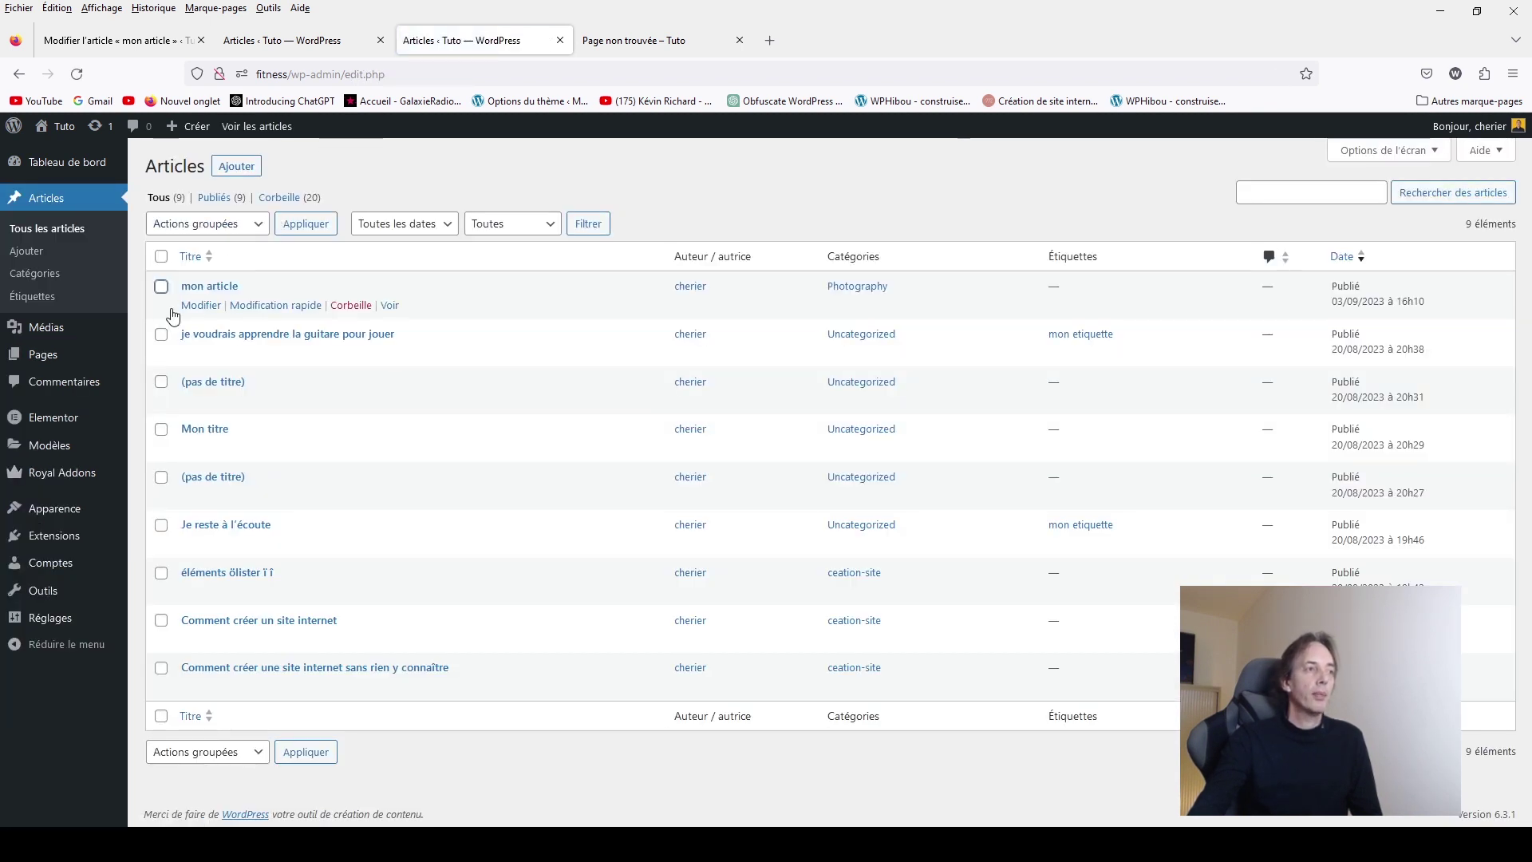
right_click(389, 306)
click(416, 323)
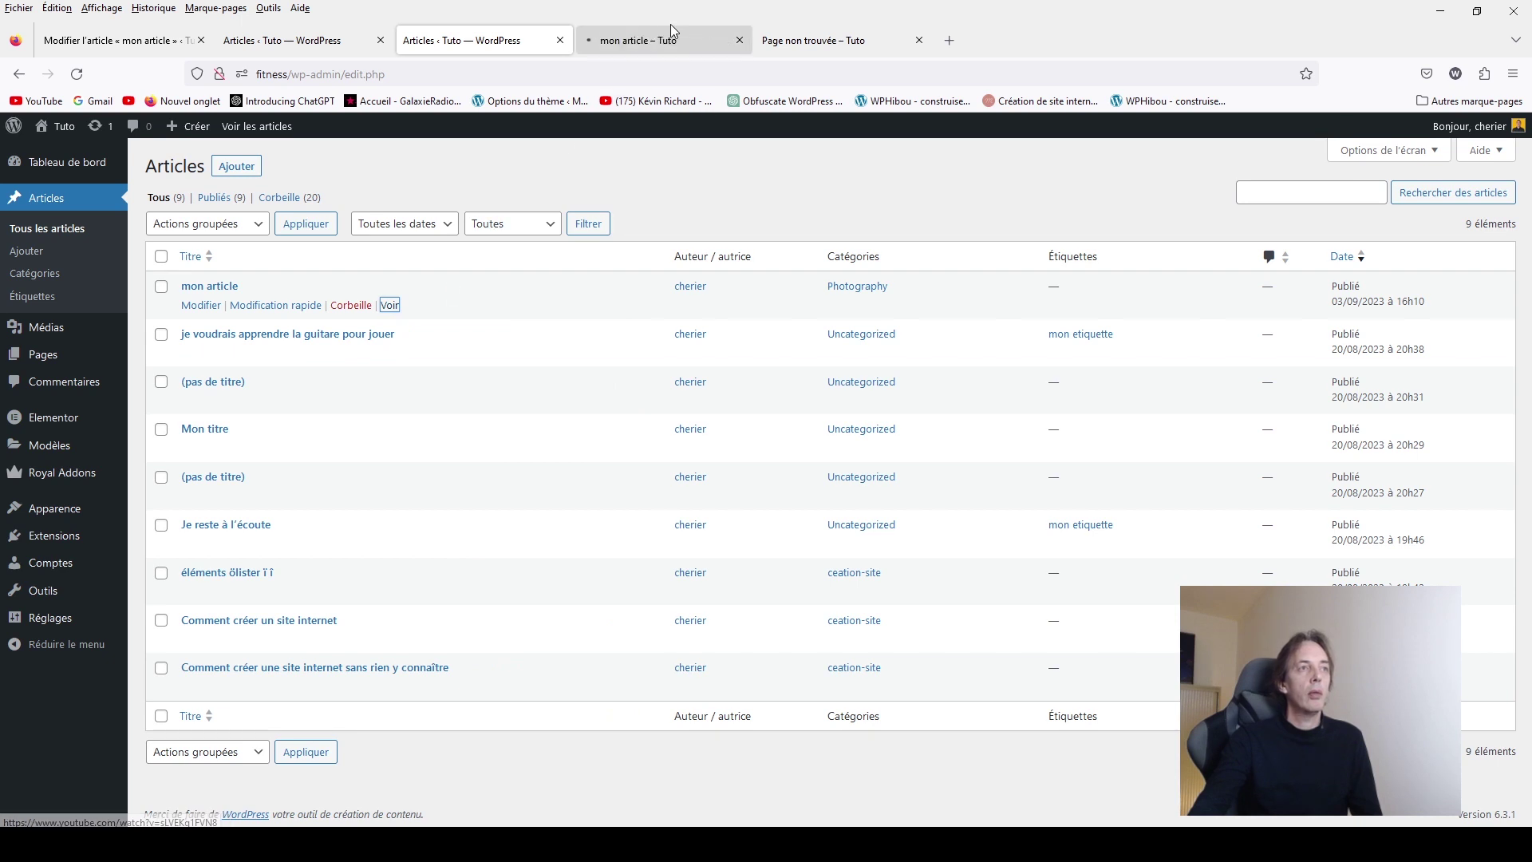
click(670, 40)
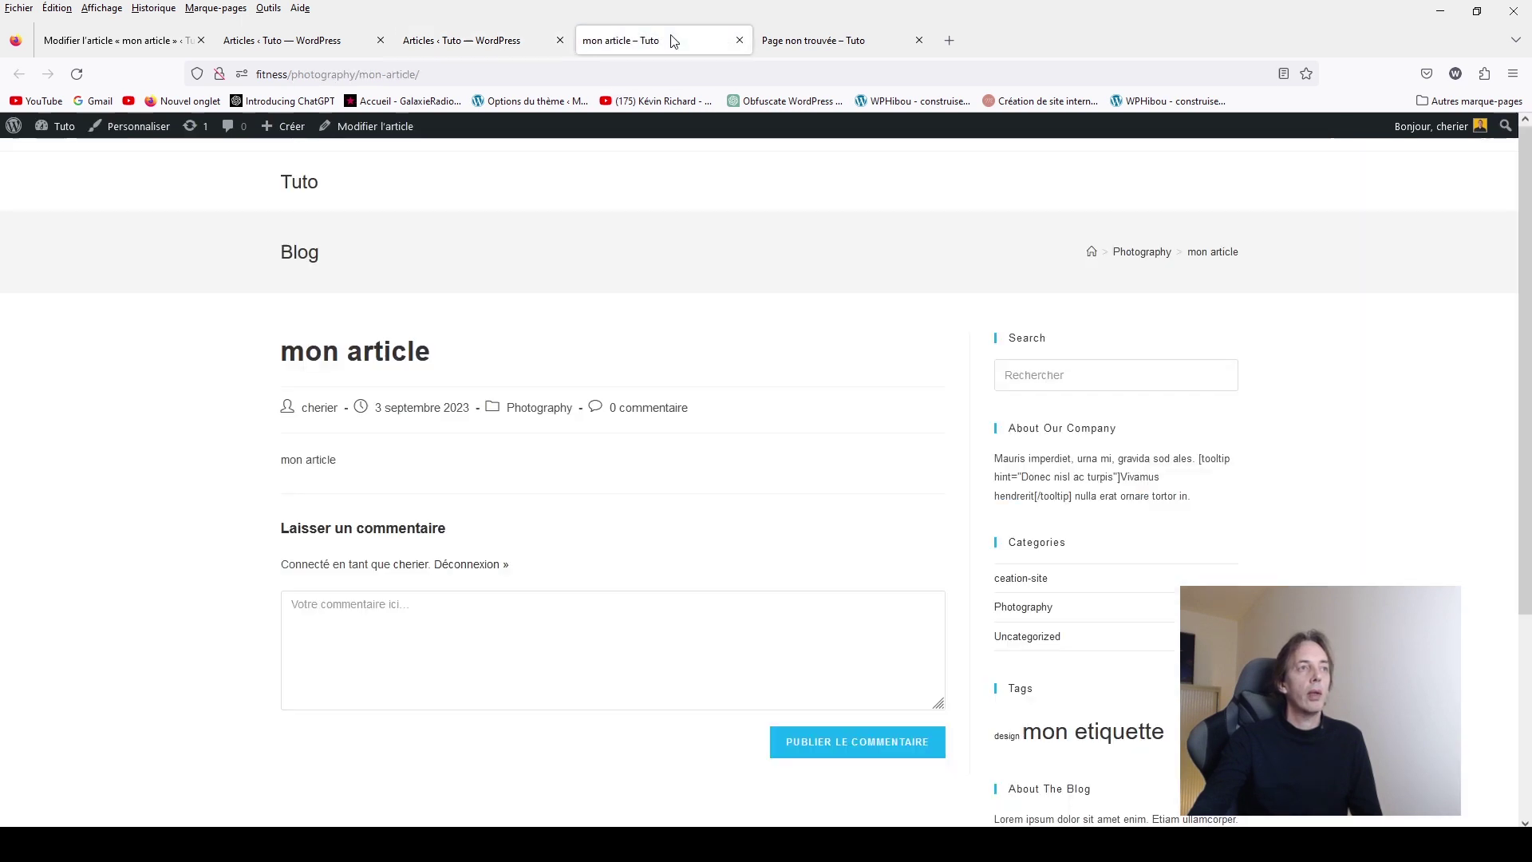
click(533, 416)
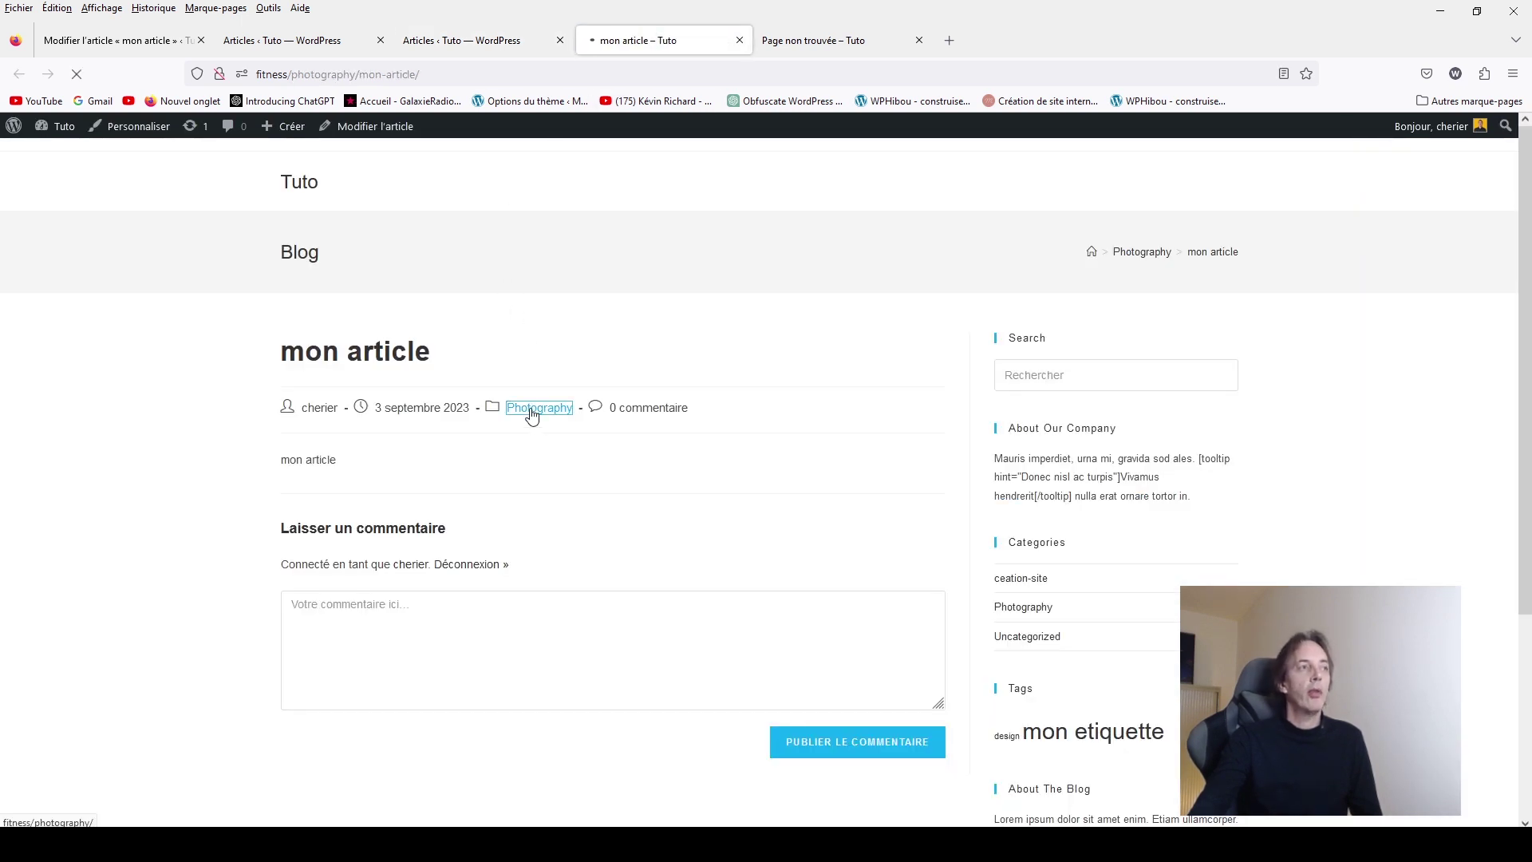